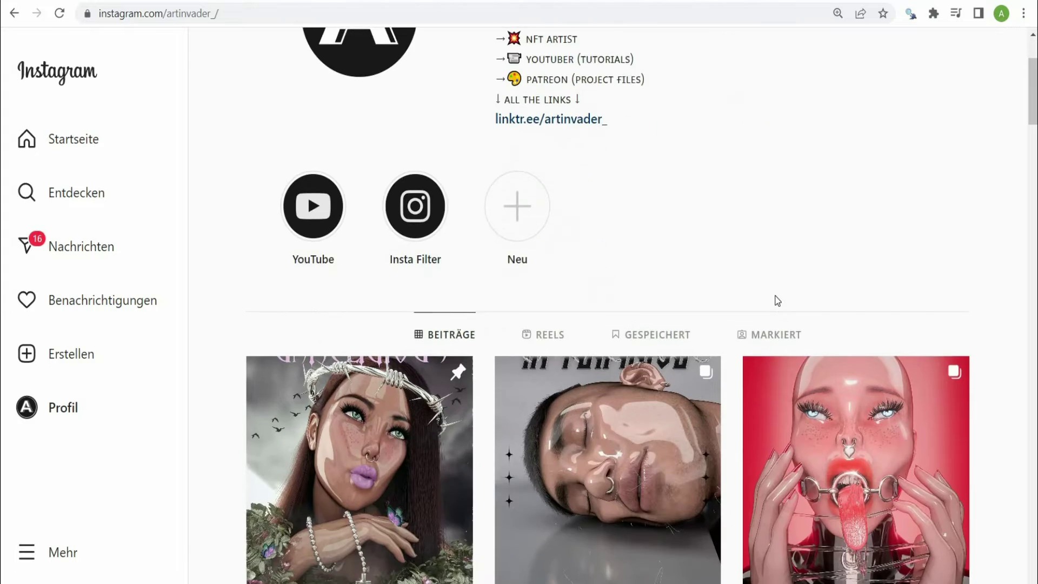
- Scroll the artist's Instagram post grid down to the Future Art and Crypto Cats posts
scroll(777, 300, "down", 8)
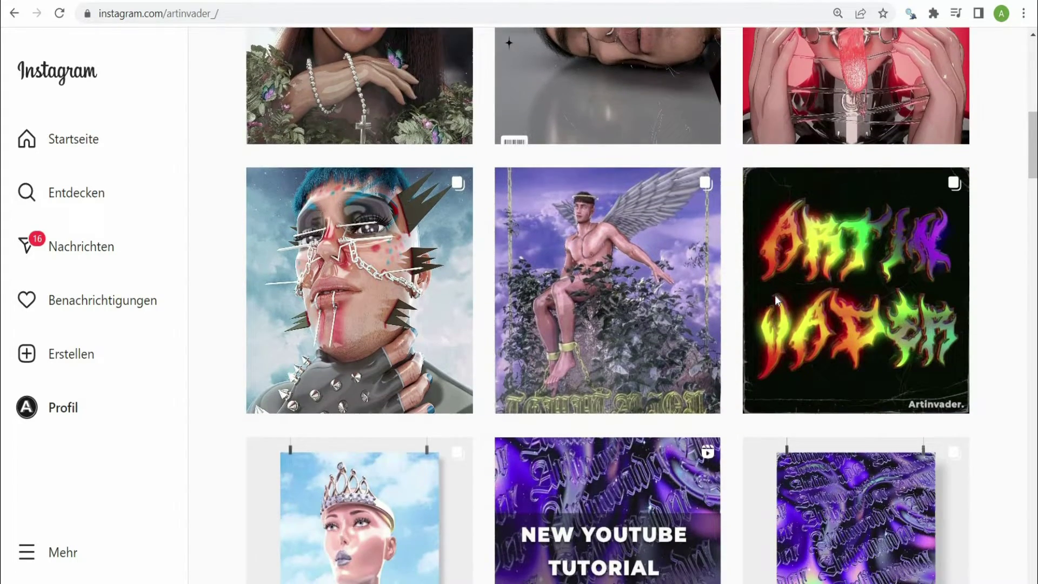
scroll(775, 299, "down", 5)
scroll(777, 300, "down", 5)
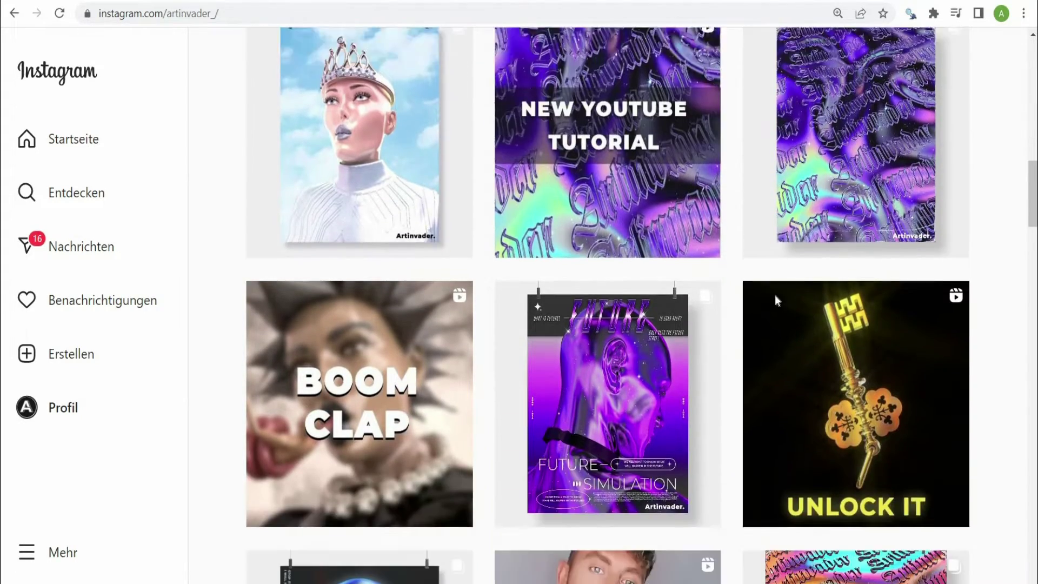
scroll(776, 300, "down", 3)
scroll(774, 295, "down", 7)
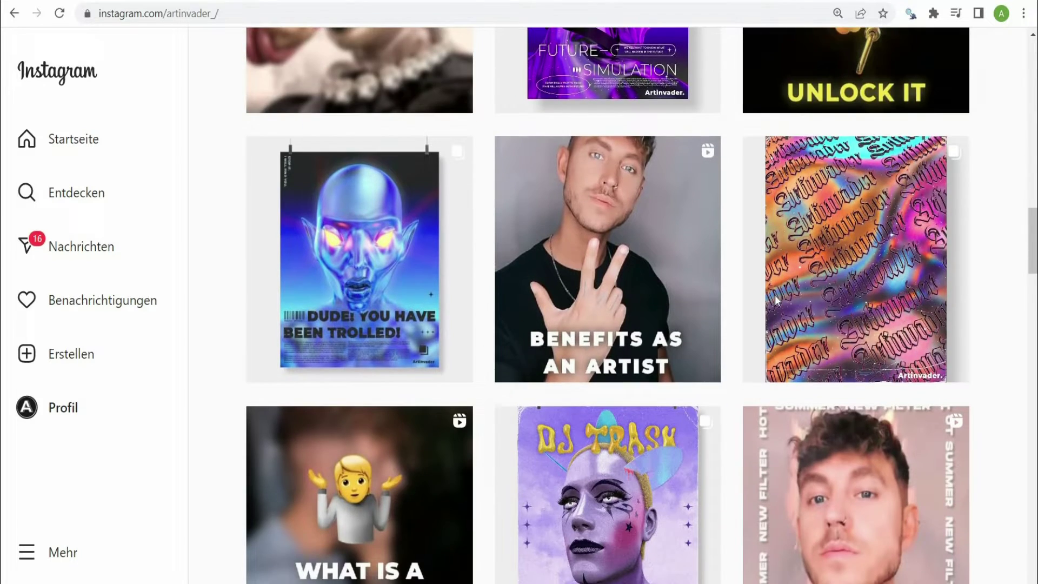
scroll(777, 299, "down", 8)
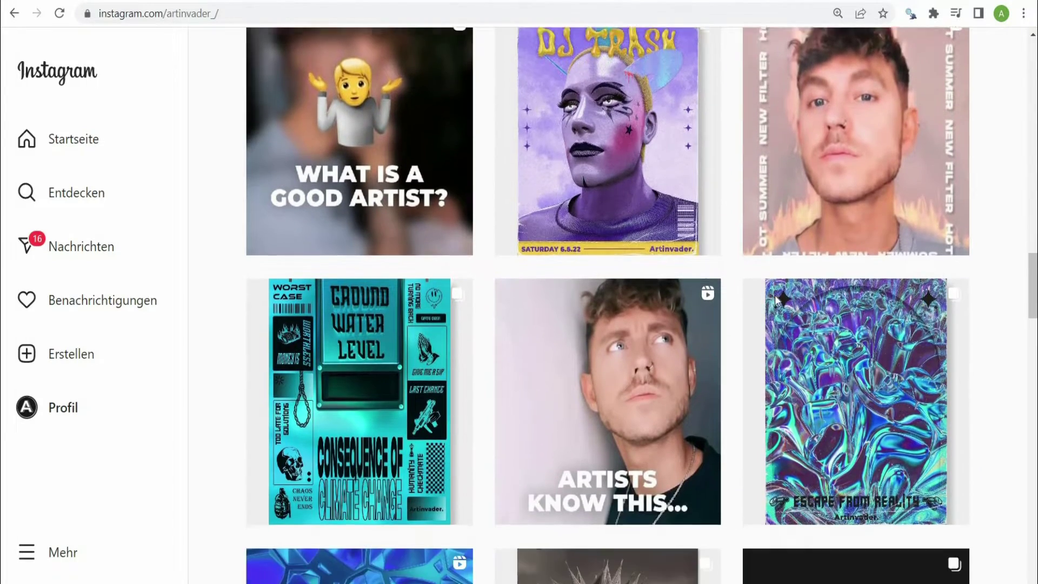
scroll(774, 294, "down", 5)
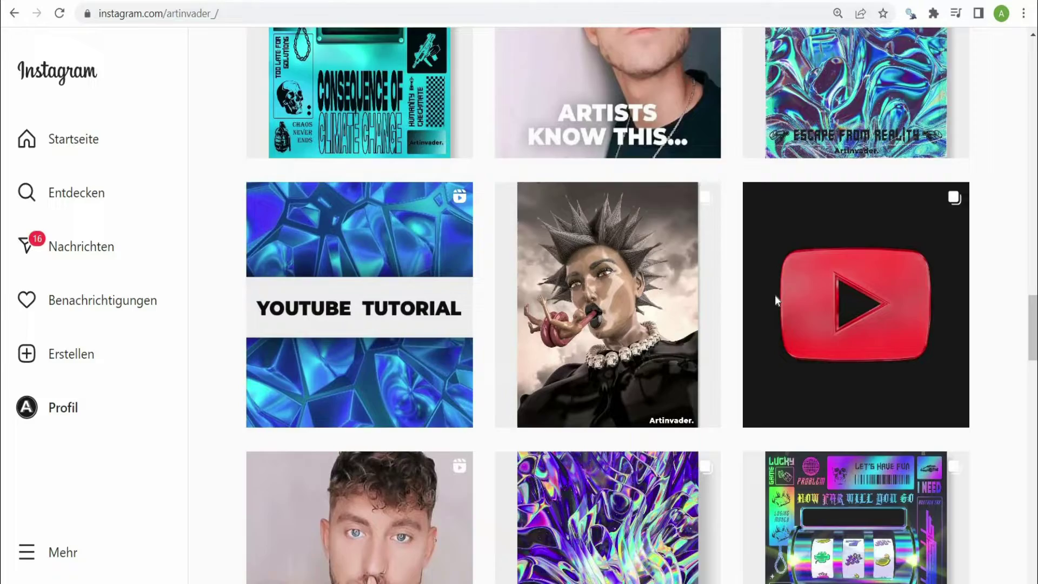
scroll(777, 301, "down", 4)
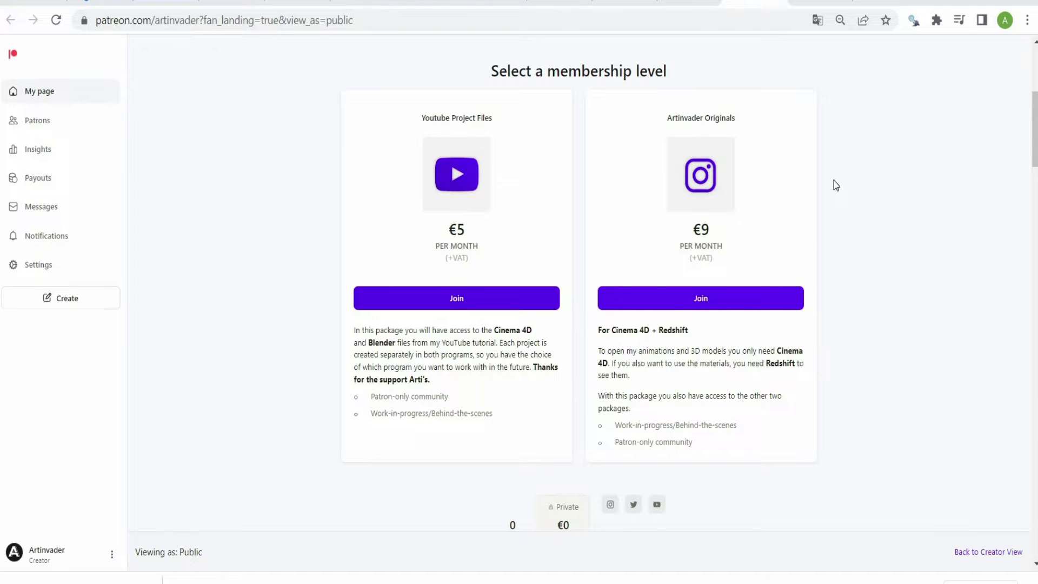
- Scroll the Patreon page past the €5 and €9 tiers to the C4D chrome text tutorial posts
scroll(834, 180, "down", 10)
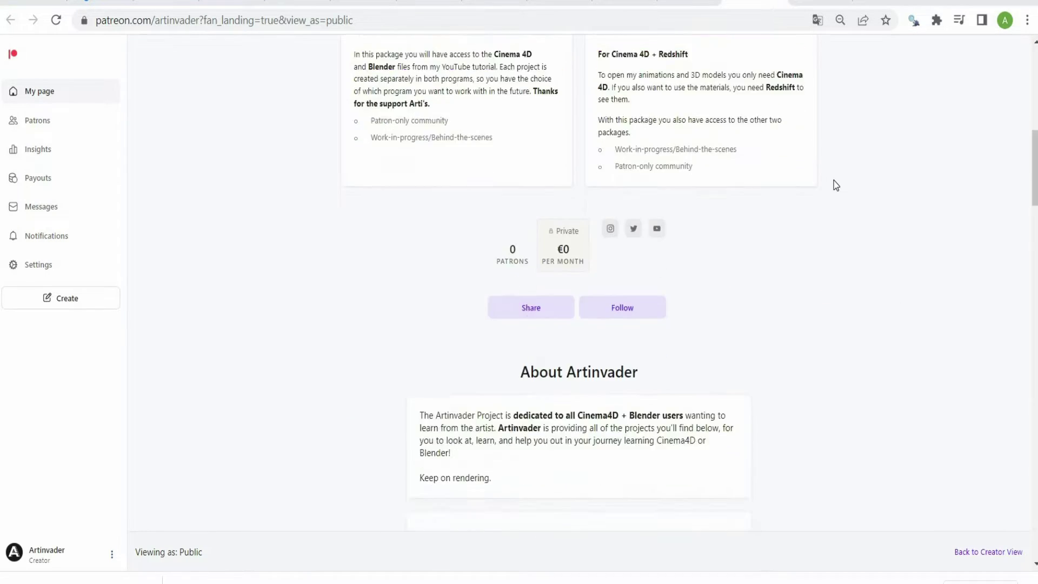
scroll(834, 180, "down", 14)
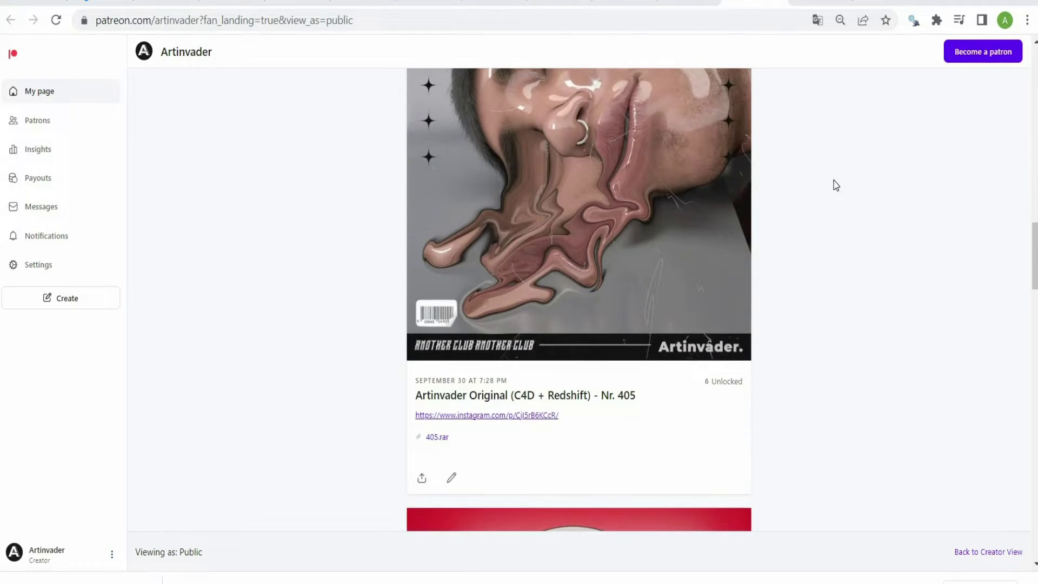
scroll(834, 180, "down", 14)
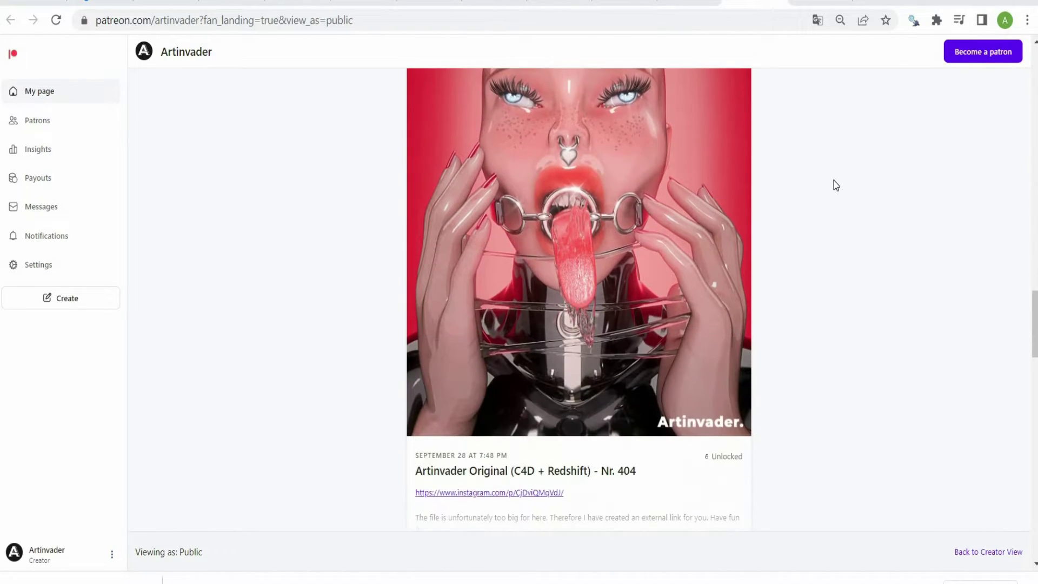
scroll(833, 181, "down", 12)
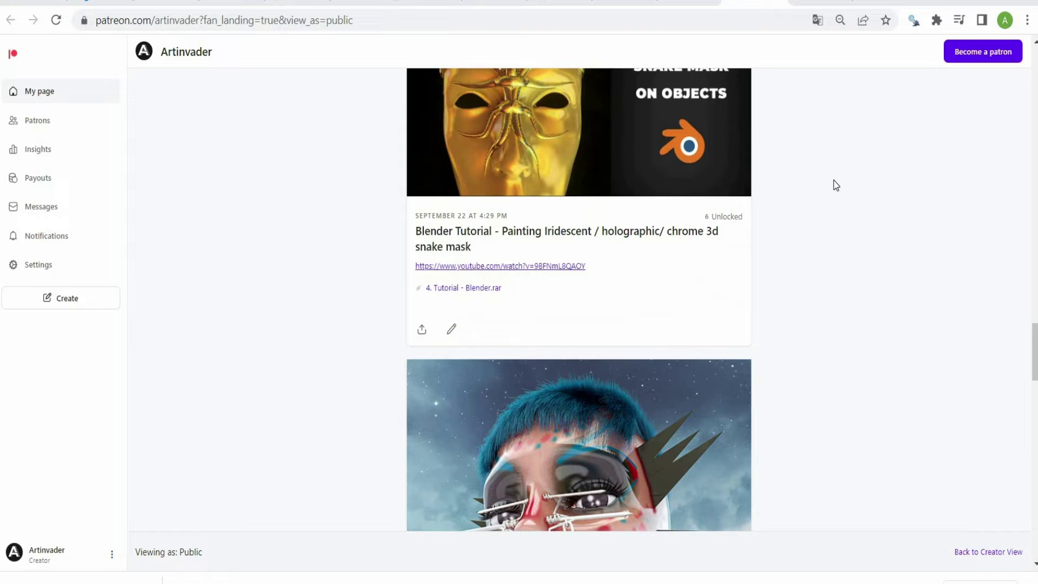
scroll(833, 181, "down", 10)
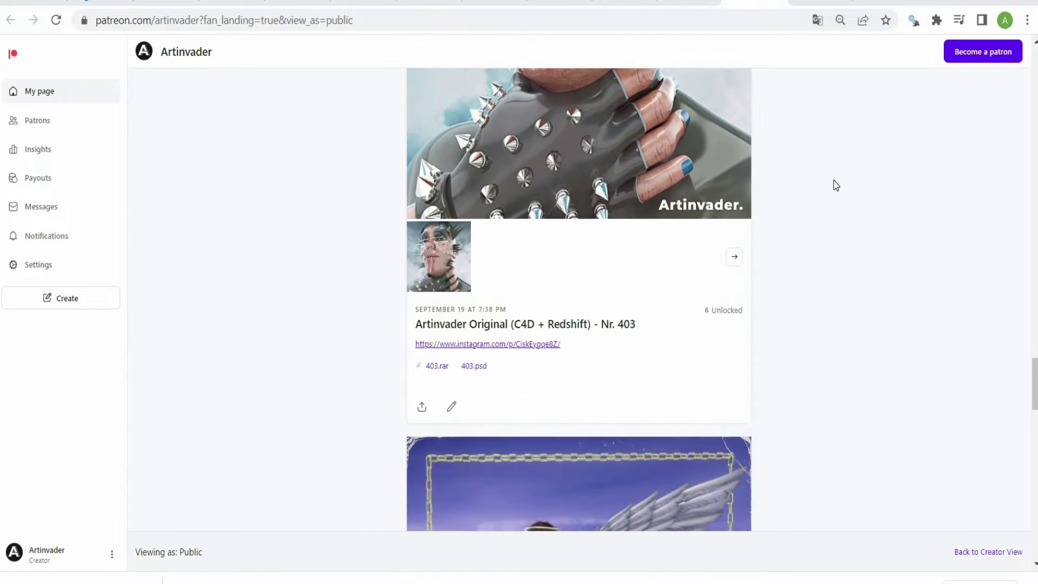
scroll(834, 180, "down", 10)
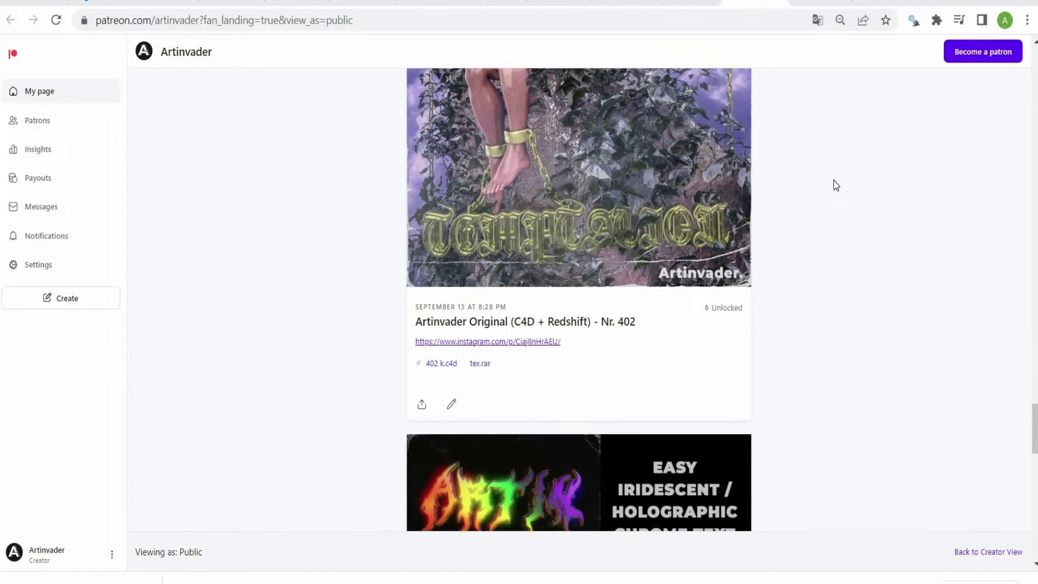
scroll(834, 181, "down", 12)
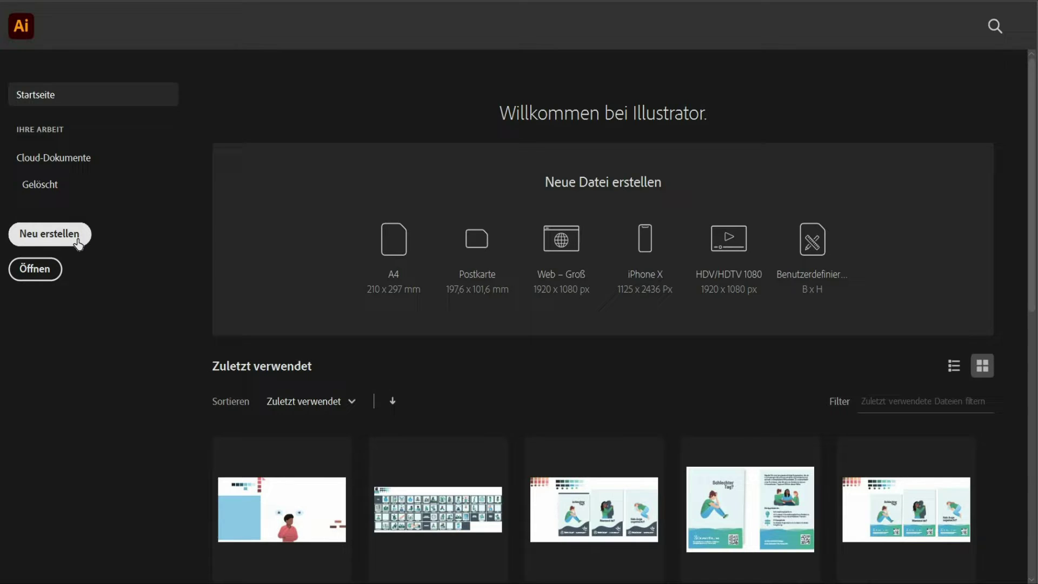
- Create a 1080 × 1080 px document and drop Nike-Logo.png onto the artboard
left_click(79, 241)
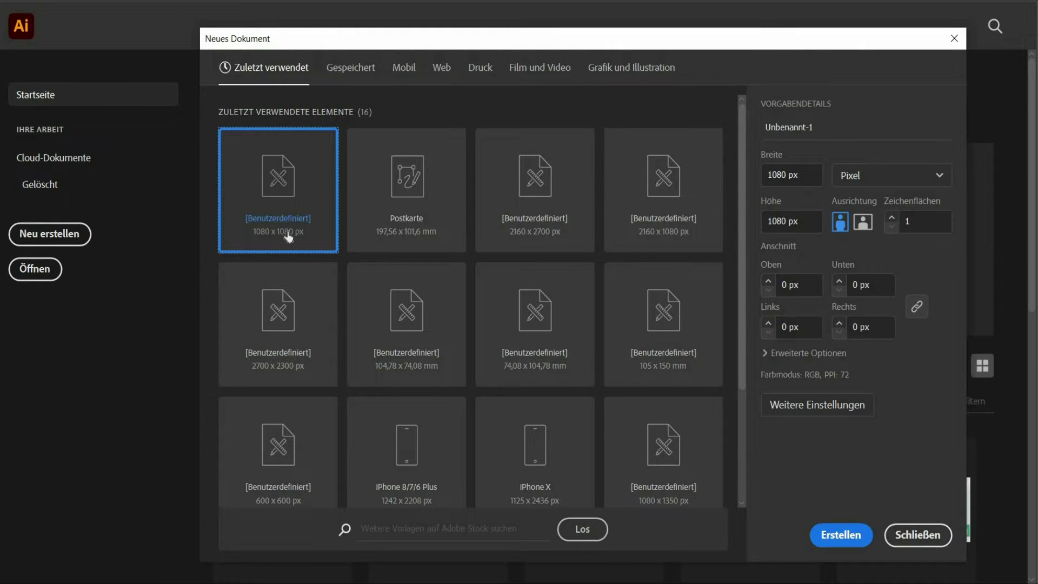
left_click(842, 536)
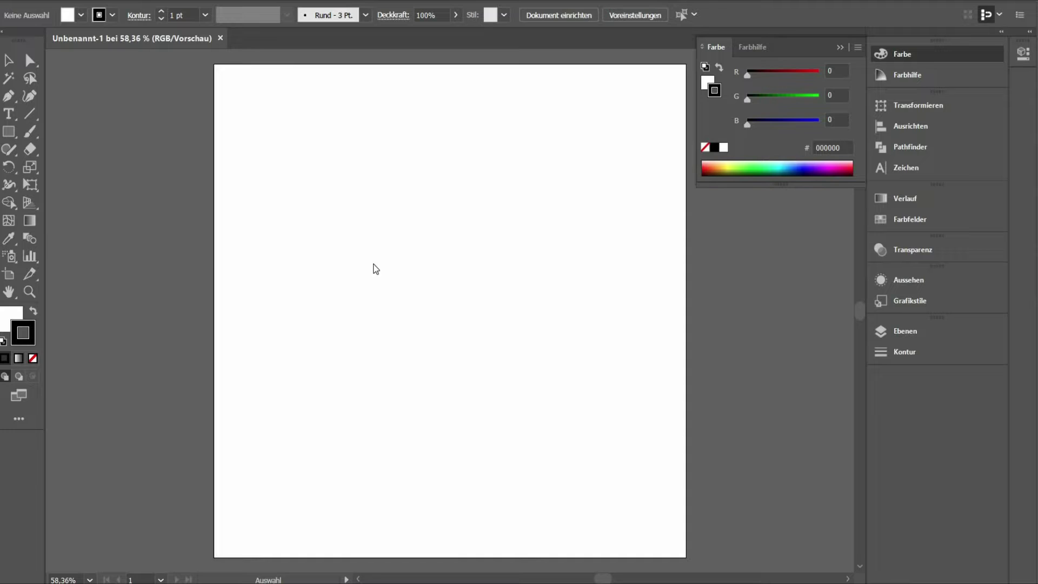
left_click_drag(376, 268, 379, 267)
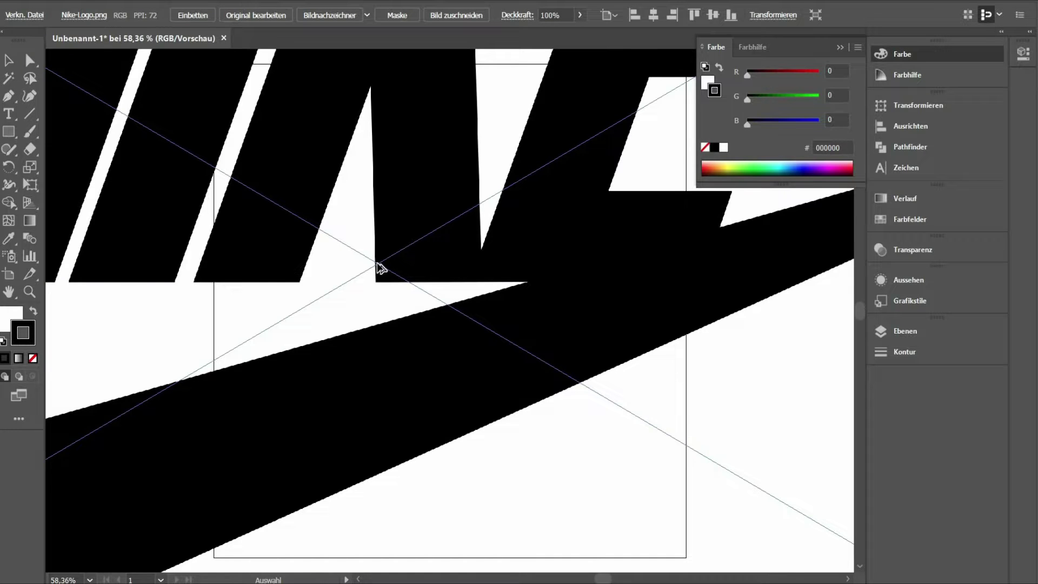
- Scale the Nike logo down to fit the square artboard, nudge it into place and reselect it
scroll(379, 267, "down", 5, "alt")
left_click_drag(288, 196, 341, 229)
left_click_drag(466, 277, 434, 281)
scroll(434, 282, "up", 1, "alt")
scroll(392, 279, "up", 1, "alt")
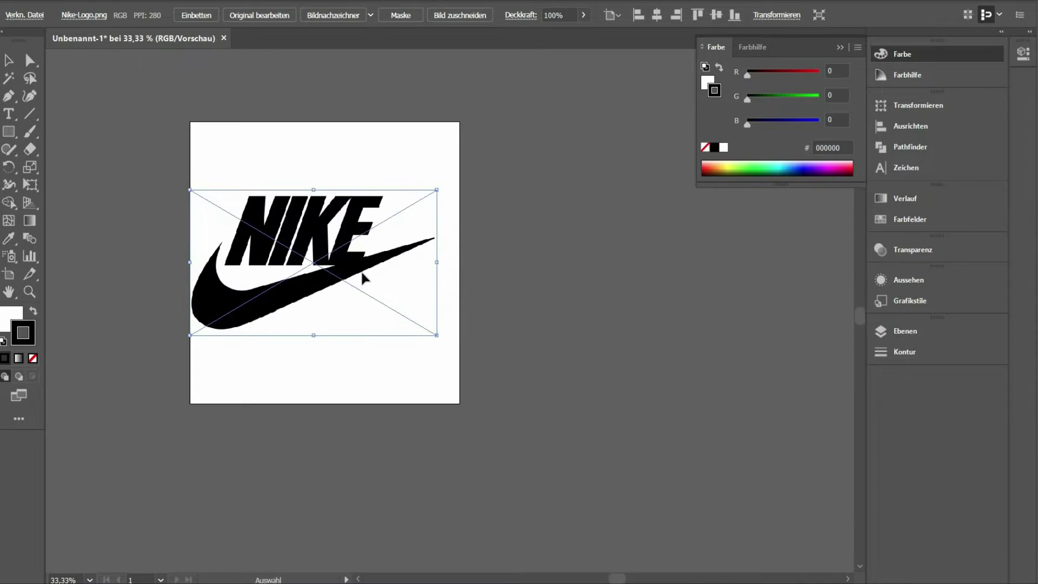
left_click_drag(362, 273, 366, 278)
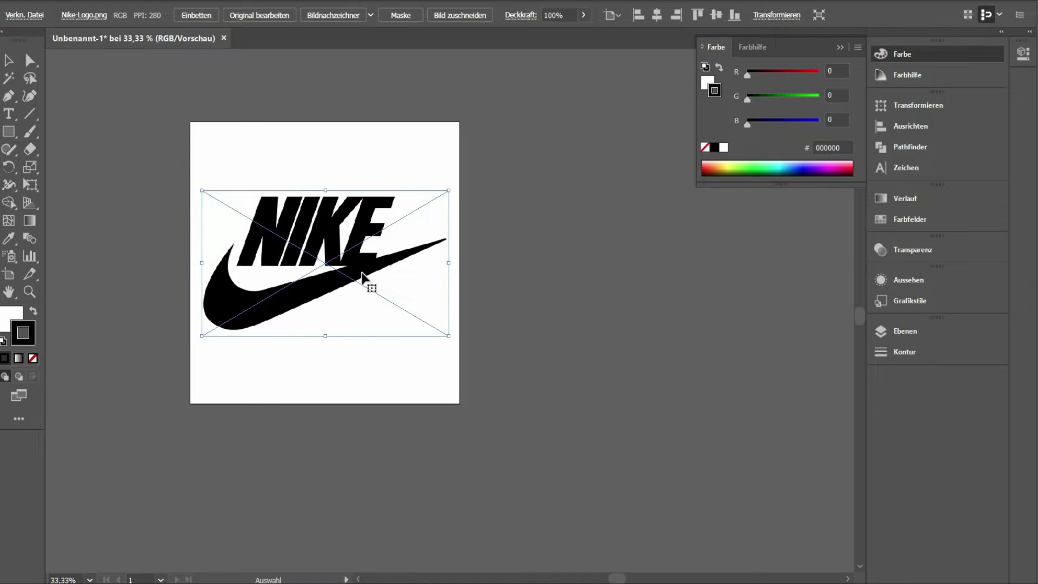
key("ctrl+shift+a")
left_click(259, 286)
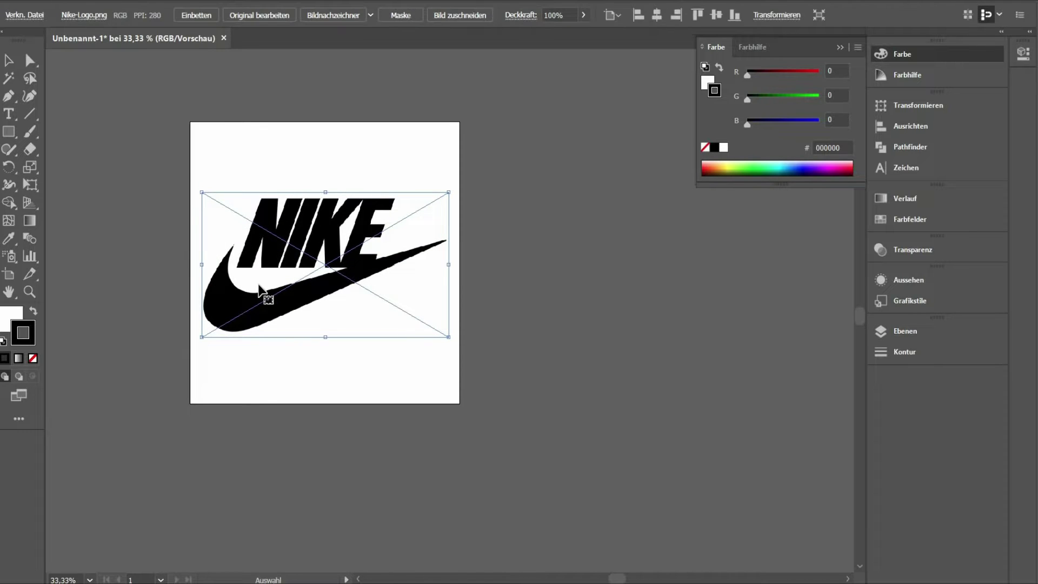
- Image Trace the Nike logo, accepting the slow-tracing warning, and expand it into vectors
left_click(334, 16)
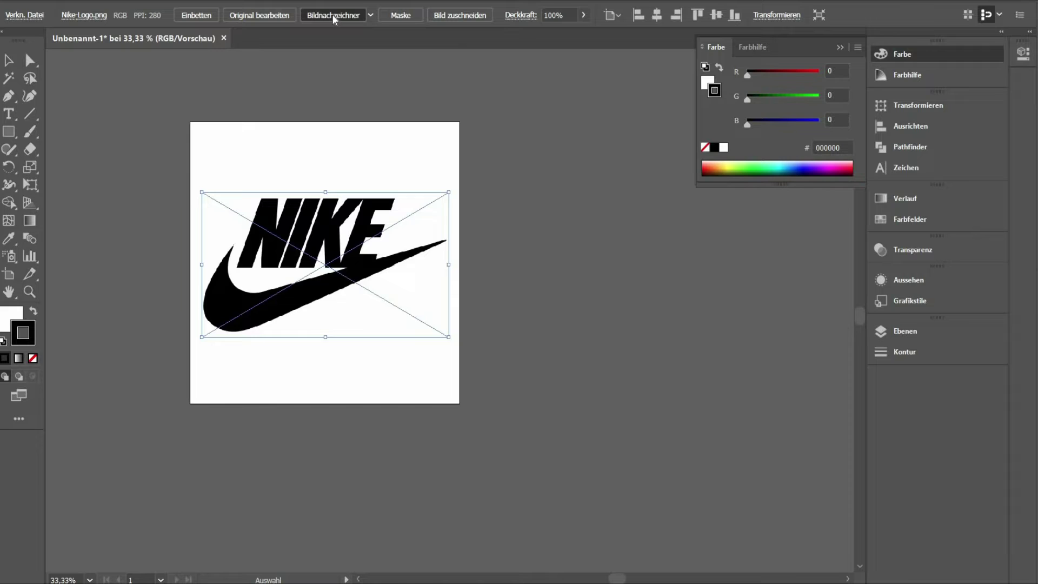
left_click(688, 341)
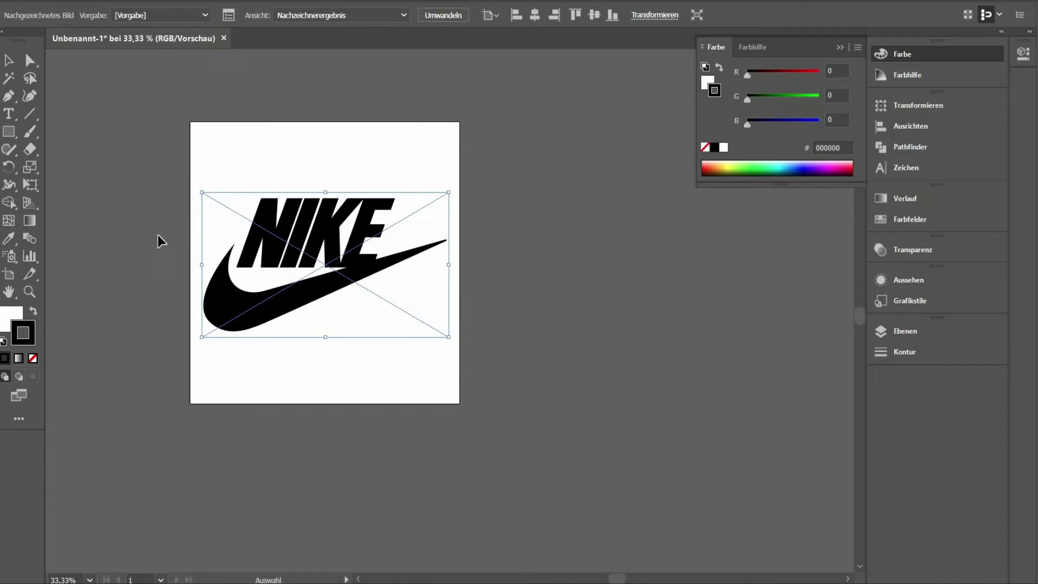
left_click(461, 19)
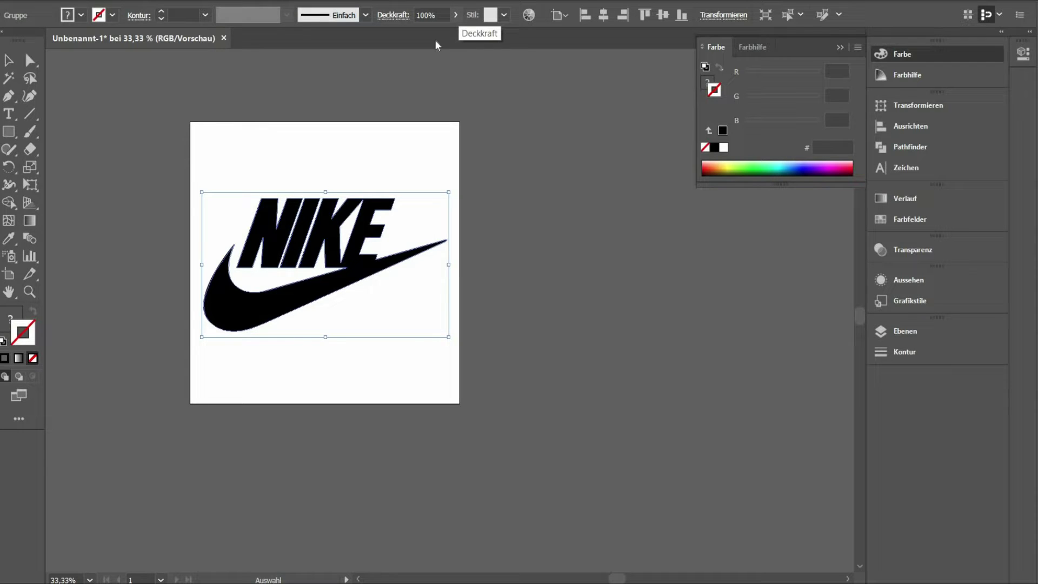
- Ungroup the traced logo, make it a compound path (Ctrl+8) and move it back onto the artboard
left_click_drag(281, 303, 206, 303)
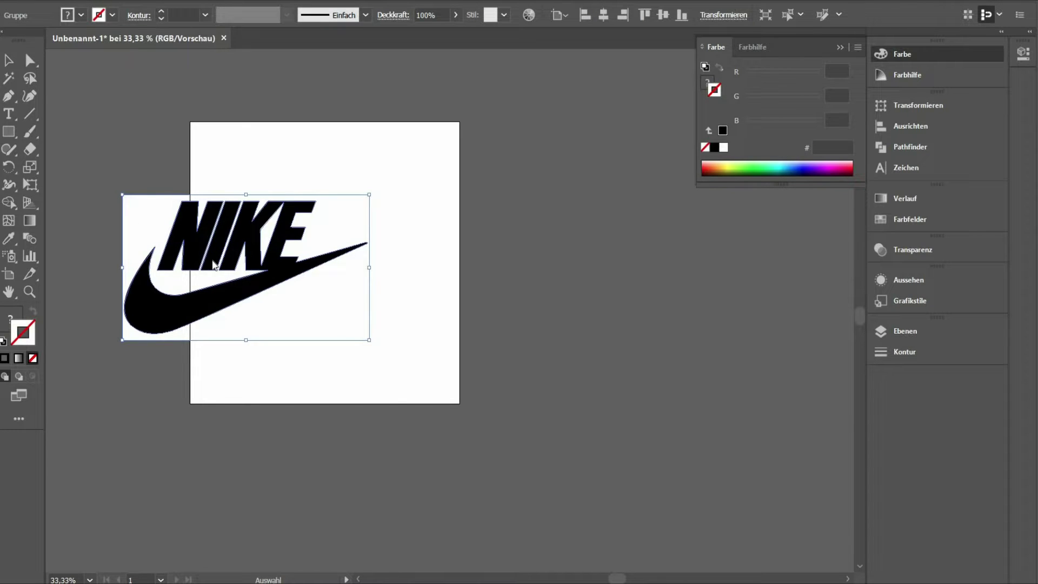
right_click(212, 261)
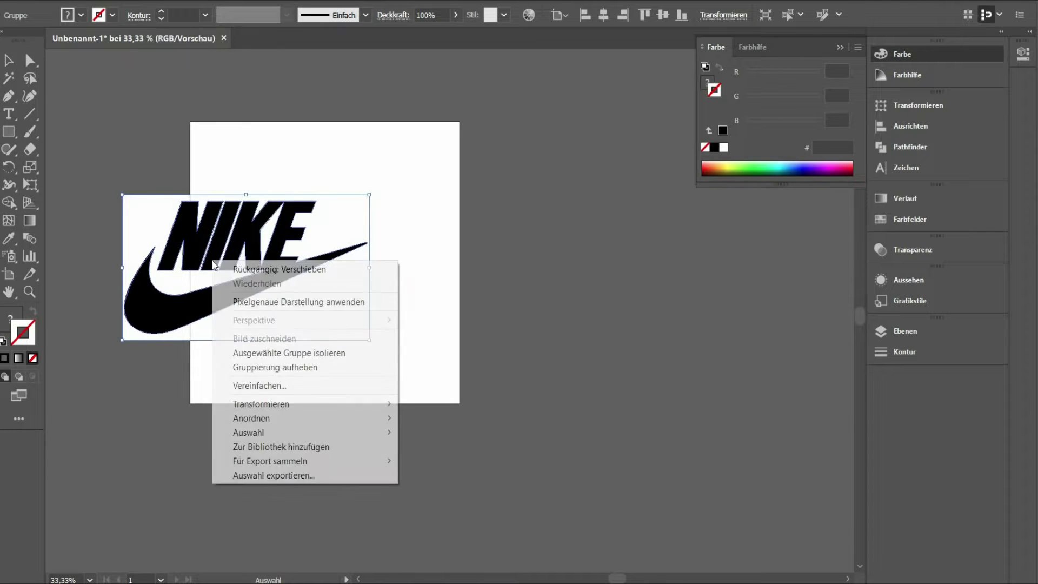
left_click(285, 369)
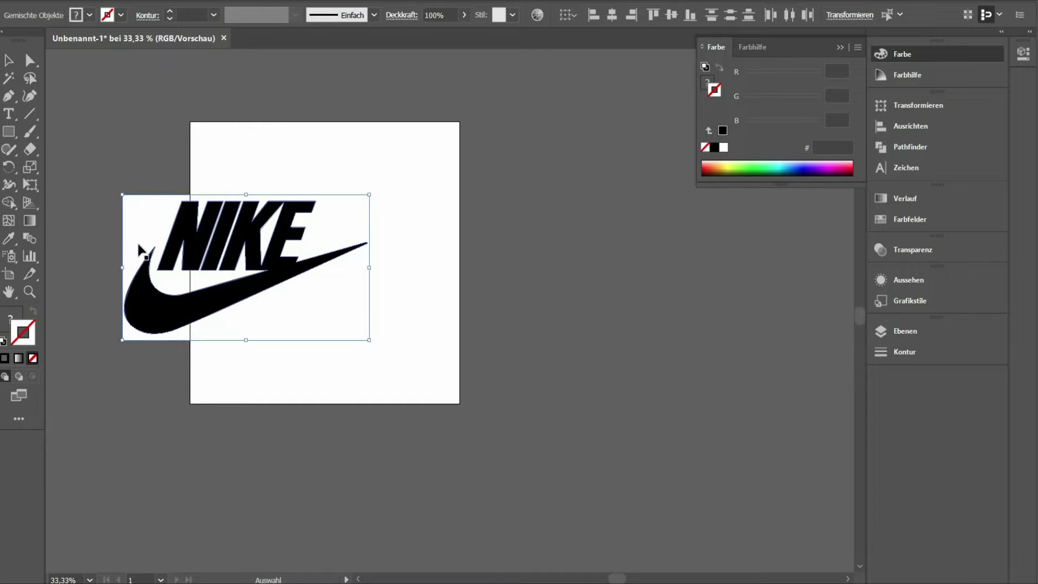
key("ctrl+8")
left_click(139, 243)
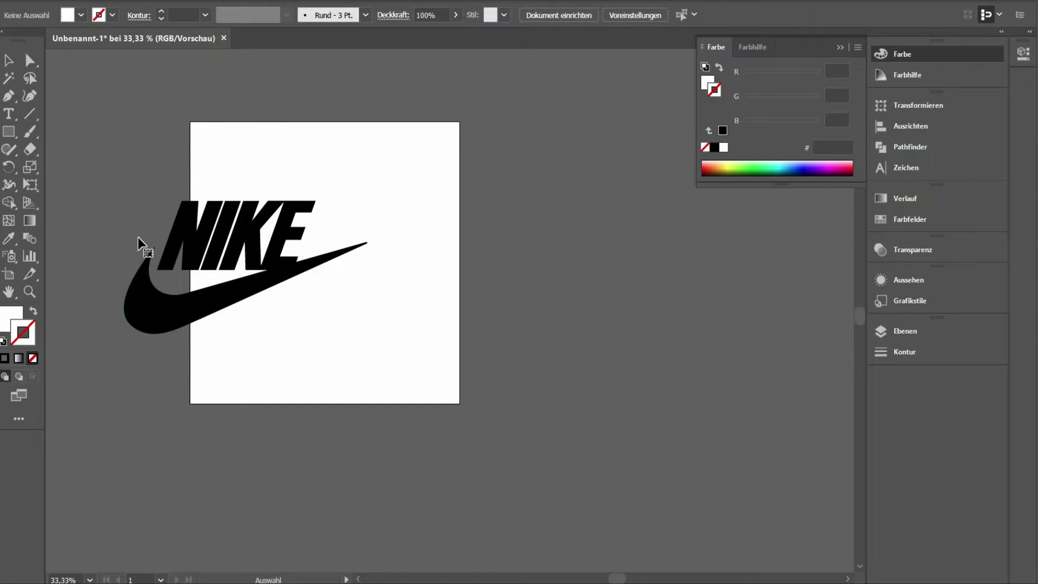
left_click_drag(263, 260, 347, 261)
- Set the logo's fill to None and its stroke to black, then deselect
left_click(12, 326)
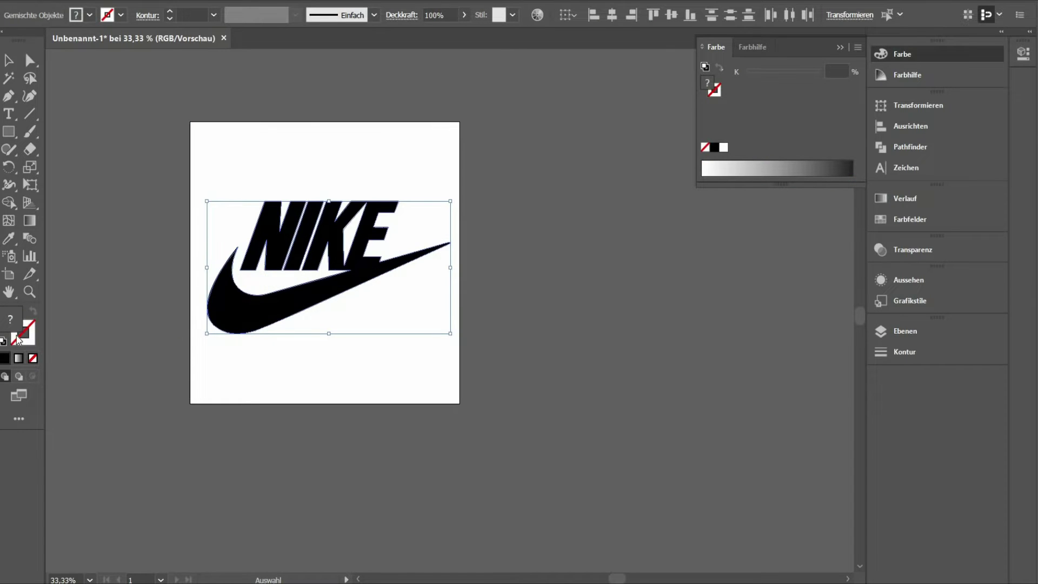
left_click(33, 358)
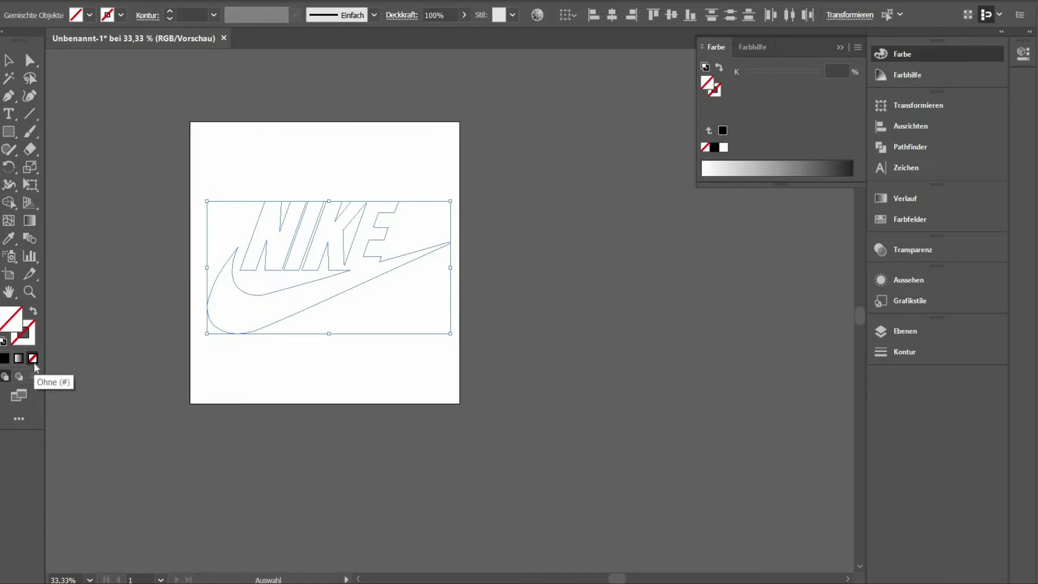
left_click(5, 358)
left_click(161, 320)
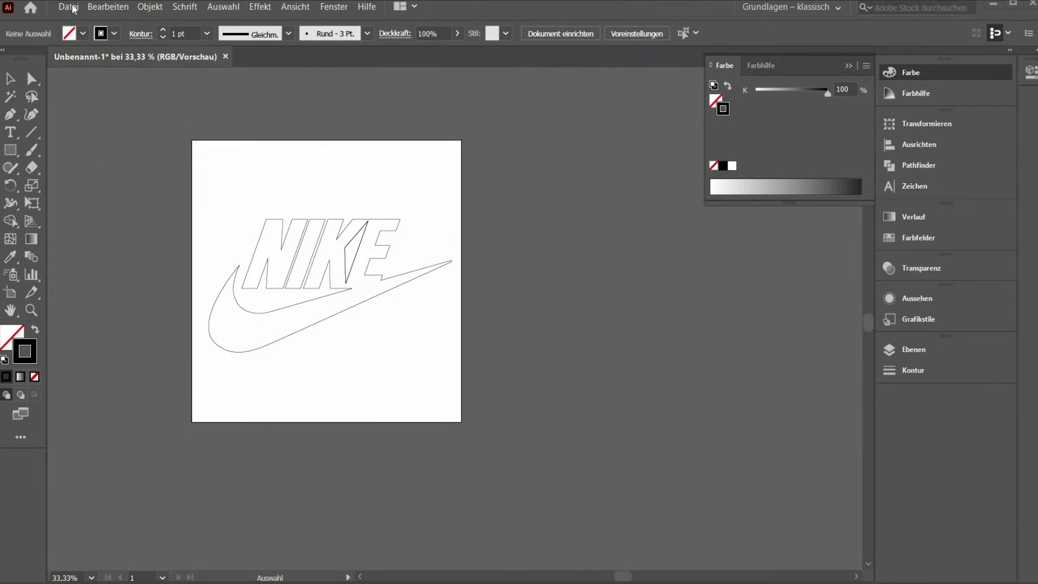
- Save the document as 'Nike Logo' with Illustrator 8 as the version
left_click(68, 6)
left_click(118, 113)
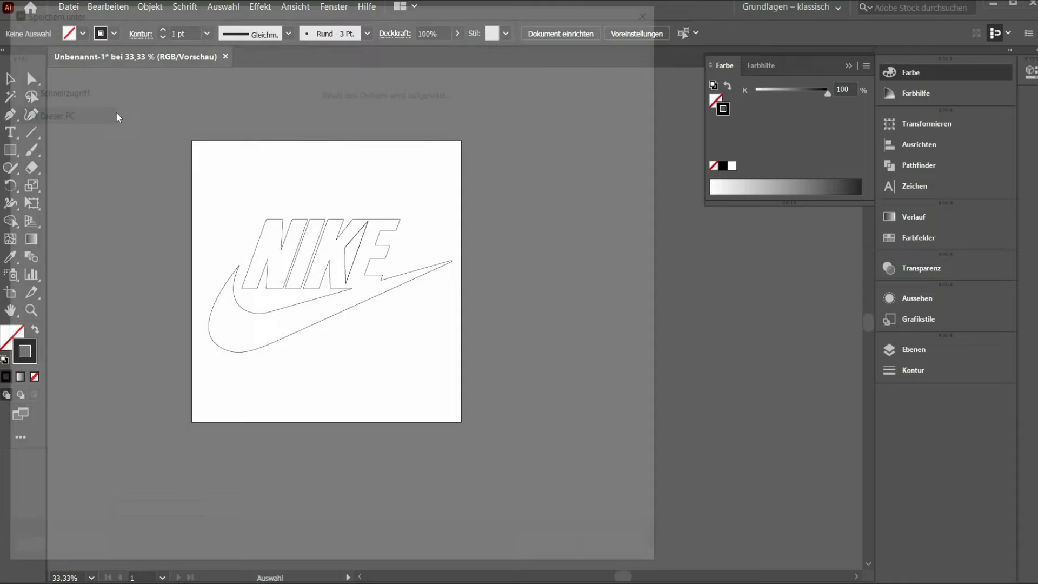
type("Nik")
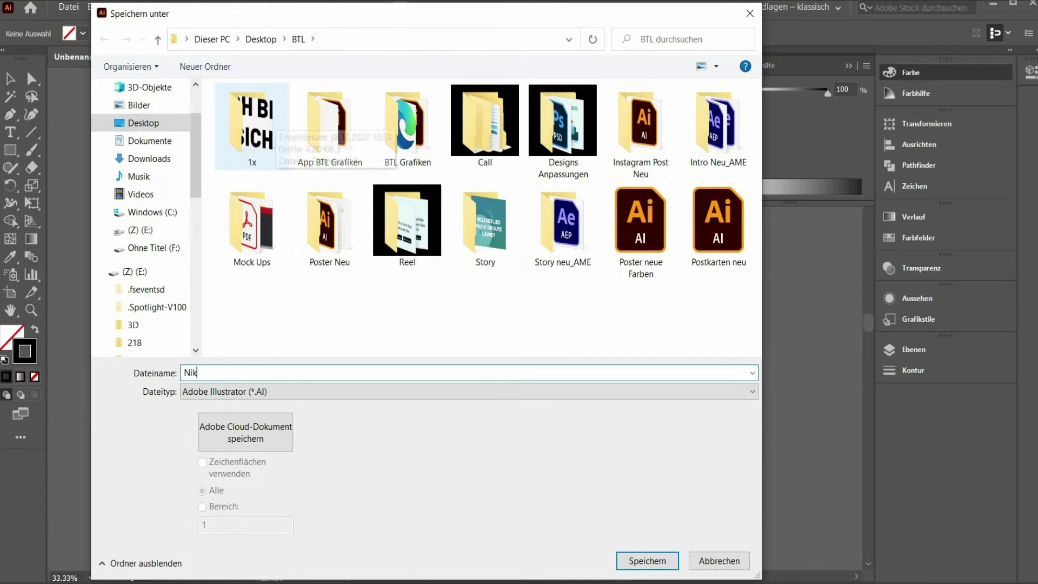
type("e Logo")
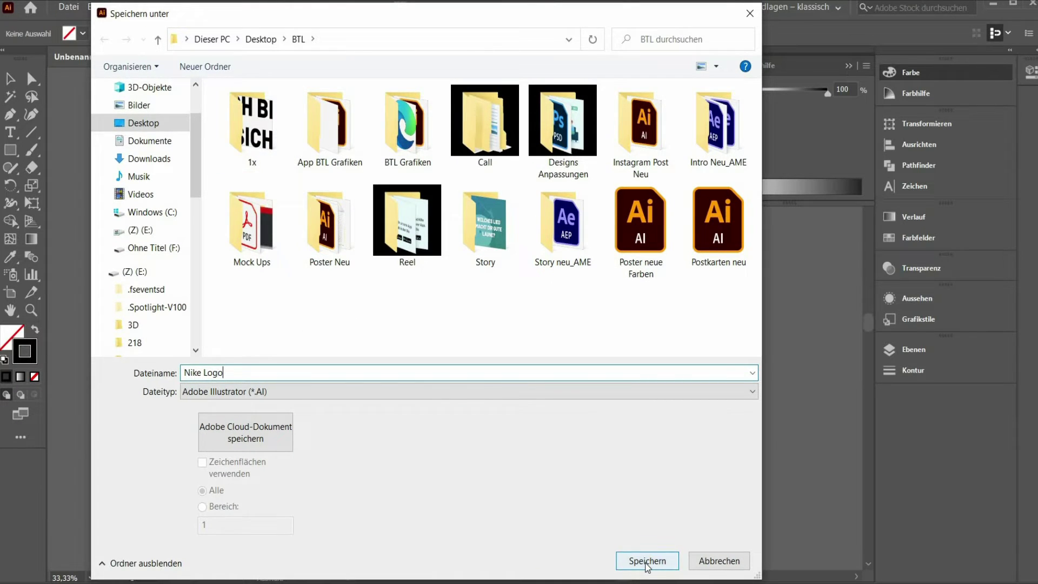
left_click(647, 561)
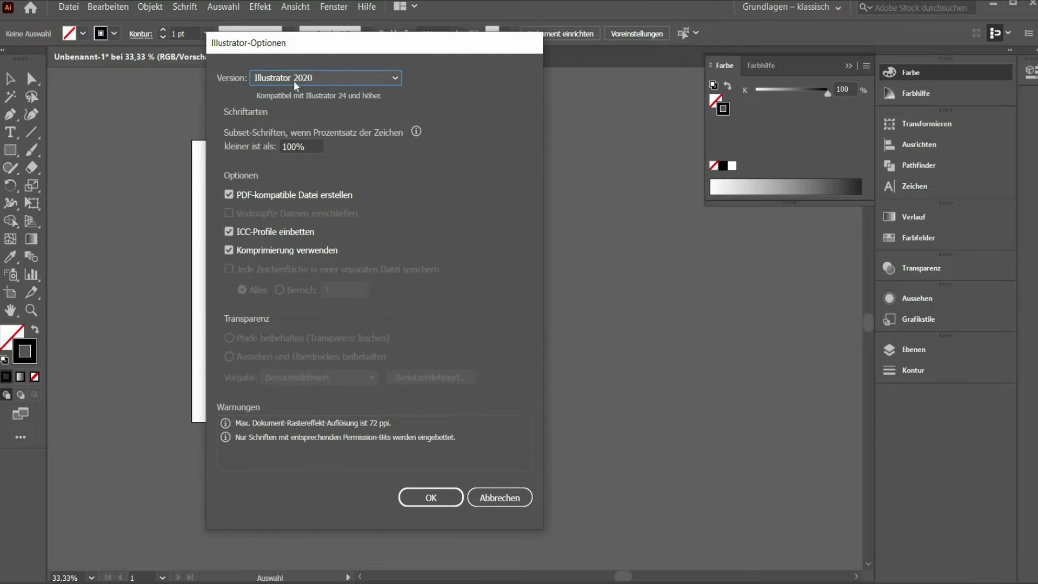
left_click(295, 81)
left_click(292, 273)
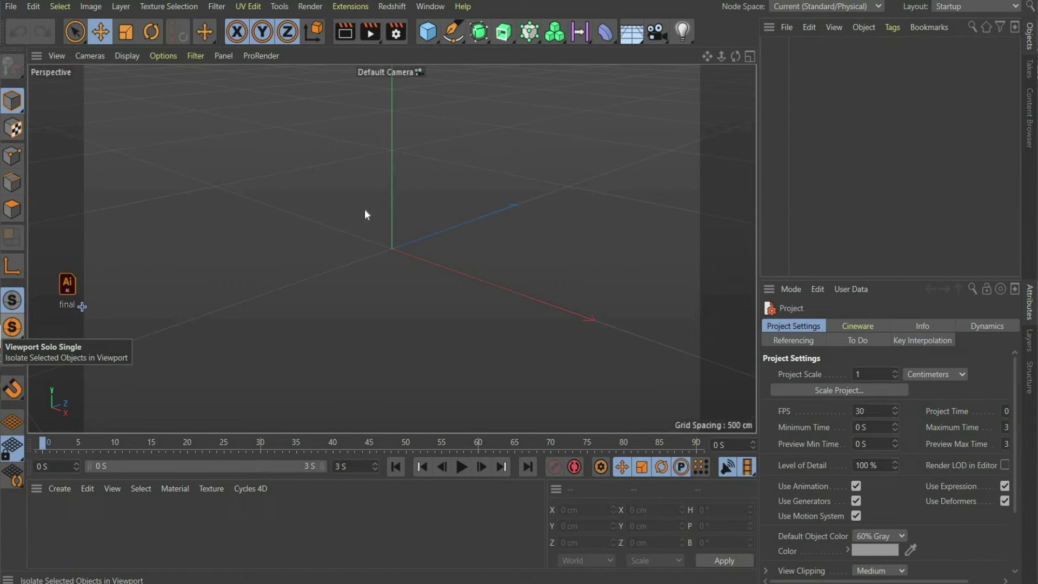
- Import the Nike Logo file and Connect Objects + Delete its 'final' paths into Path 1
left_click(346, 246)
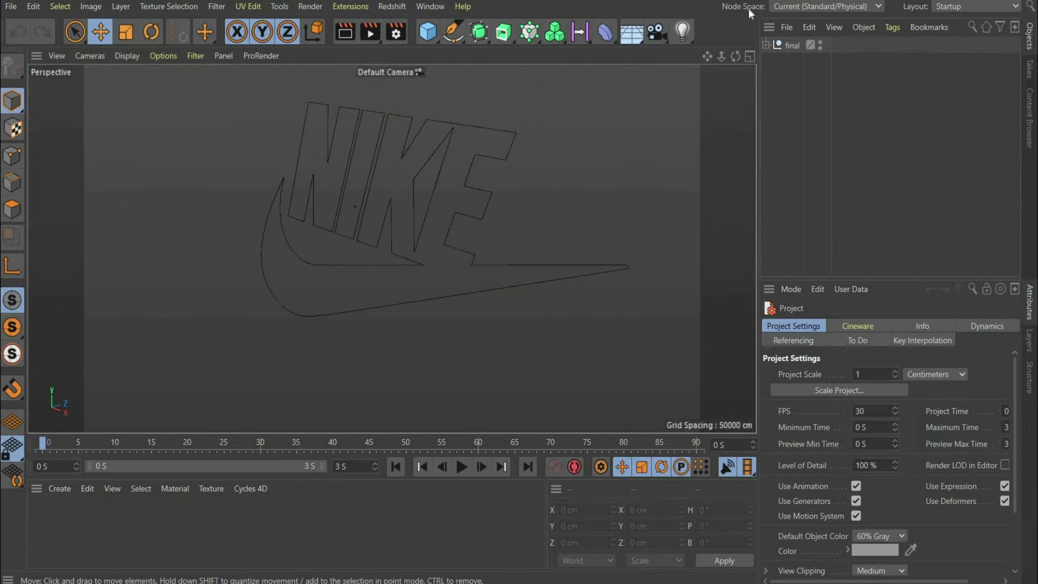
left_click_drag(735, 57, 743, 56)
left_click(766, 44)
left_click(793, 91)
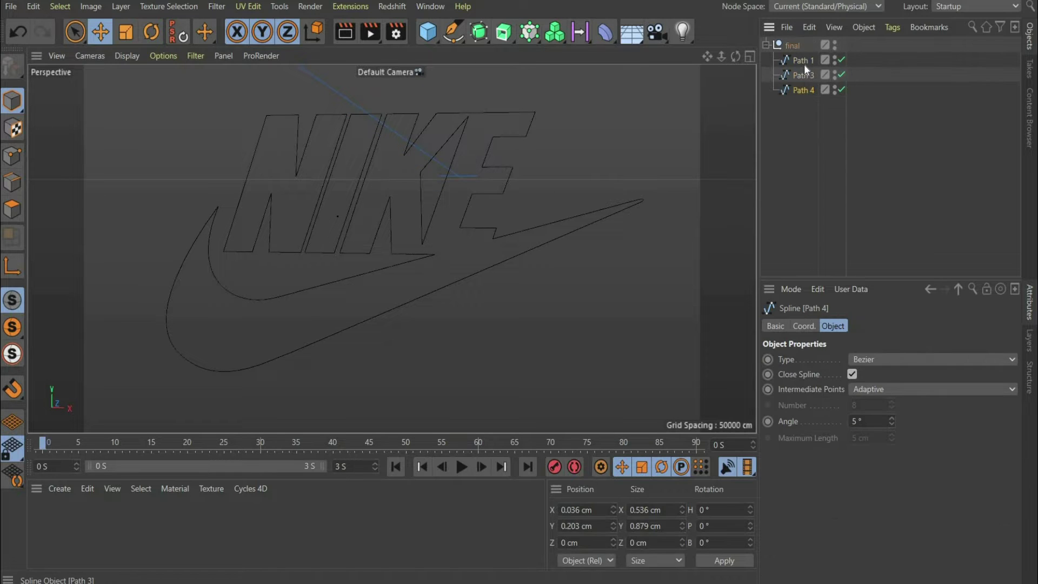
left_click(803, 64, "shift")
right_click(804, 64)
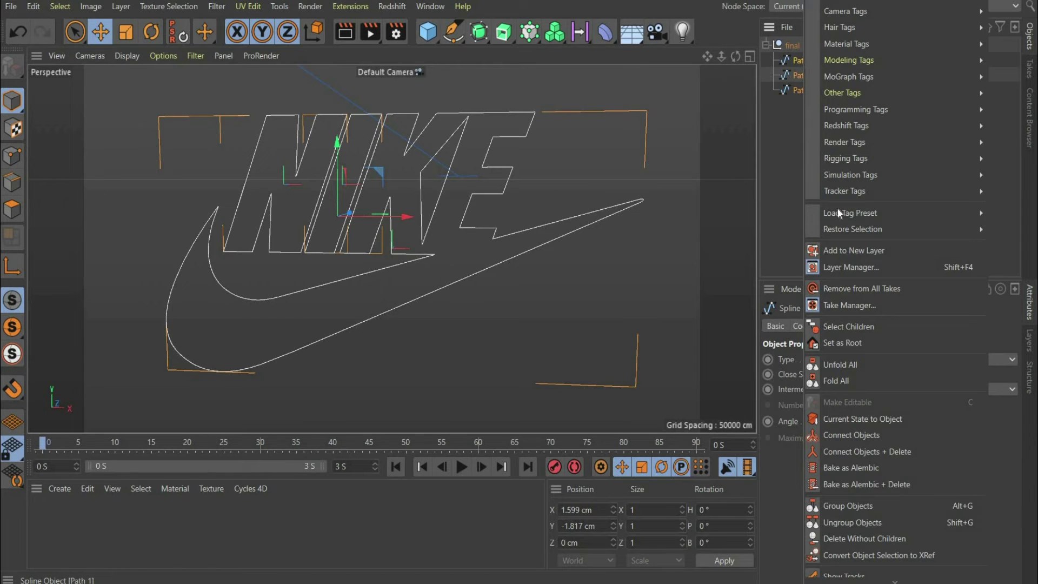
left_click(900, 453)
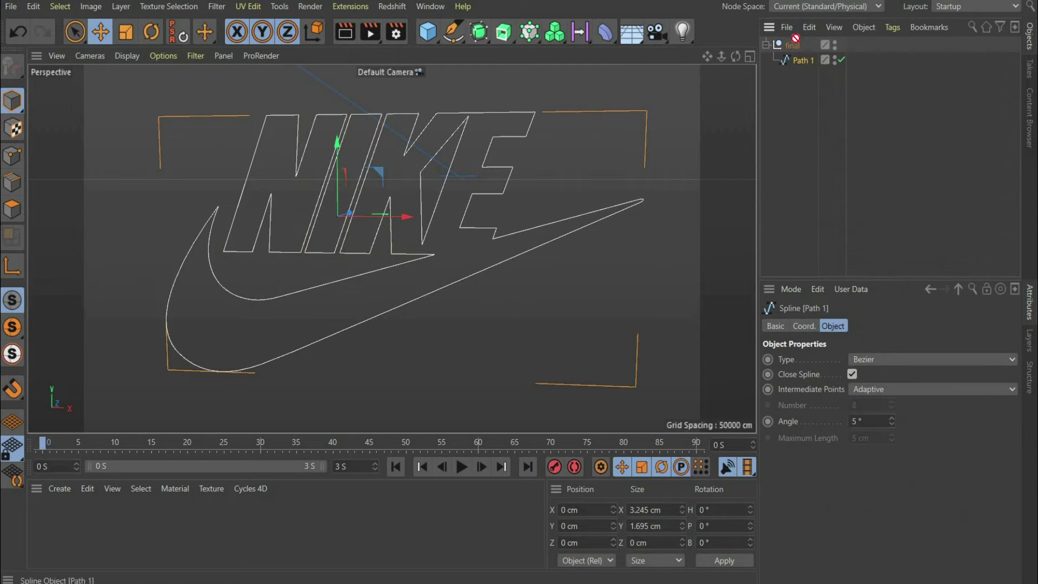
- Add an Extrude generator, parent Path 1 under it, and set Offset to 0.15 cm
left_click(503, 34)
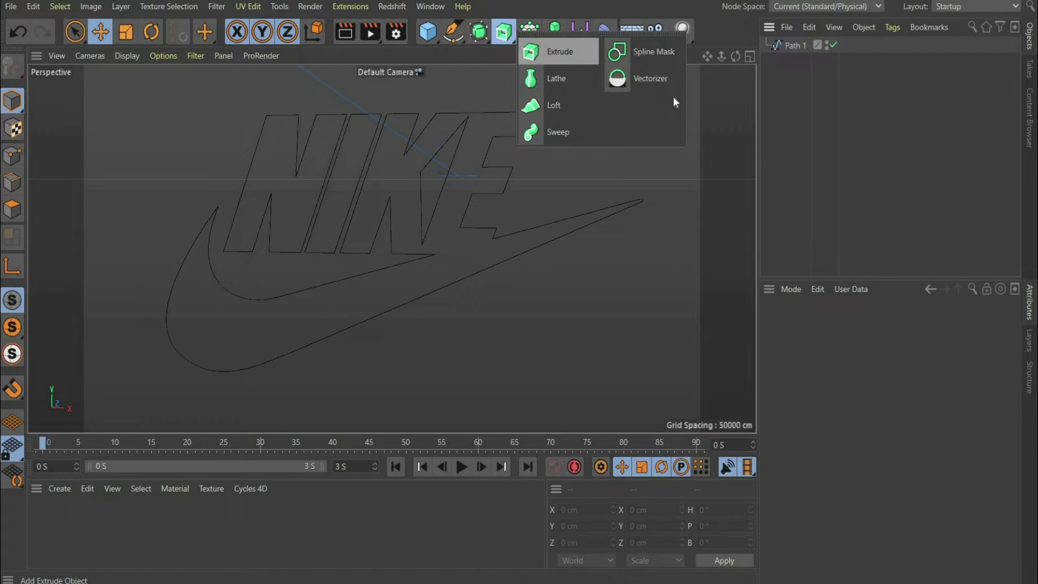
left_click(559, 52)
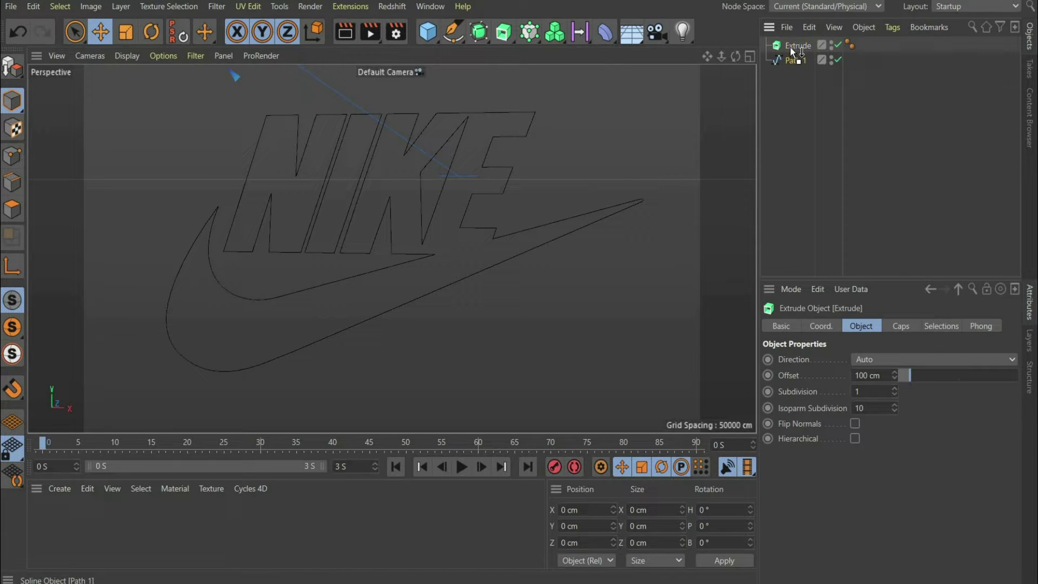
left_click_drag(789, 46, 790, 46)
left_click(802, 46)
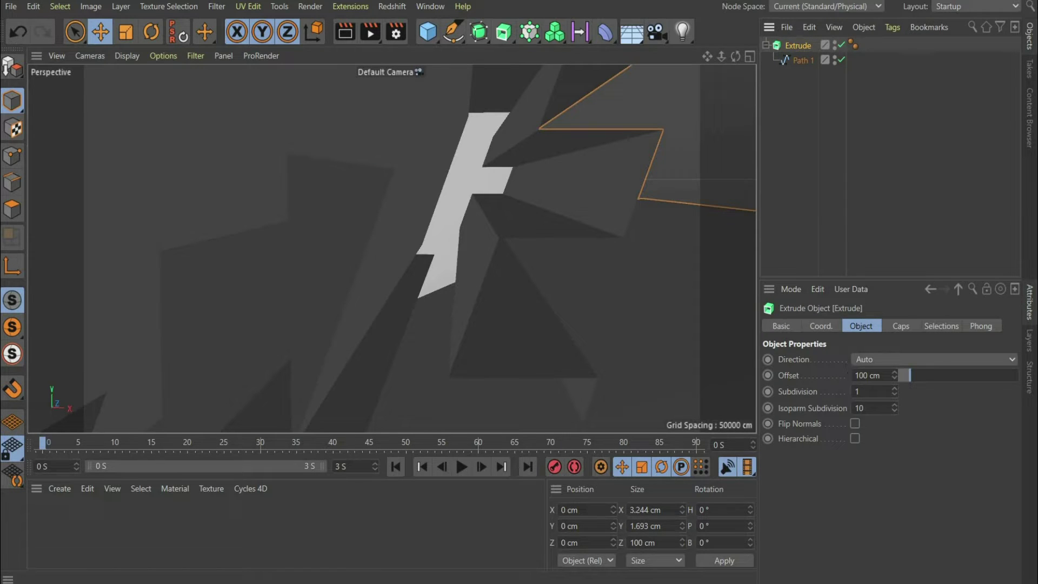
left_click(867, 375)
type("0,15")
key("Return")
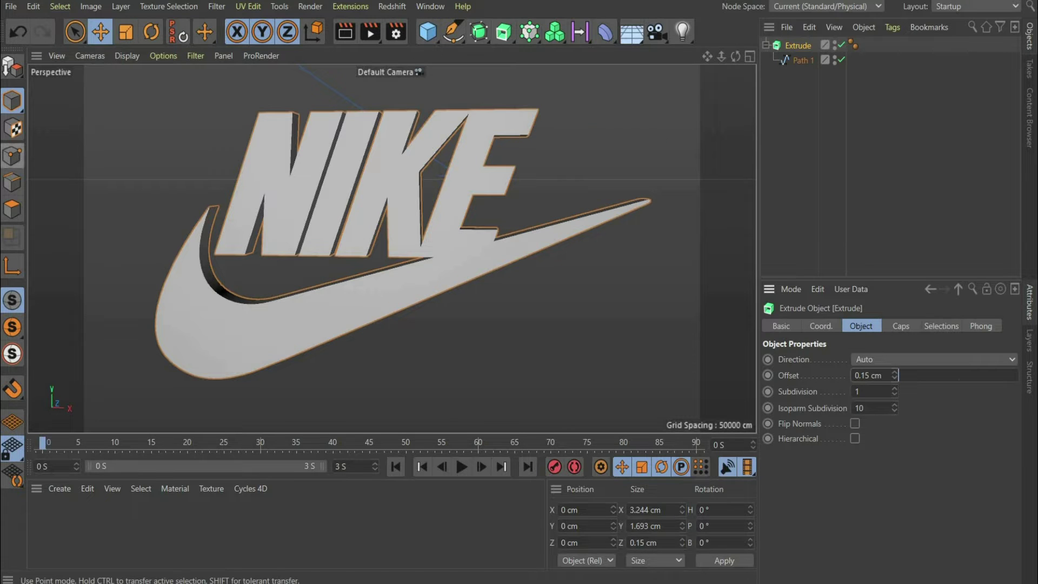
- Give the Caps bevel size 0.05 cm, shape depth -100 %, 50 segments and Bevel Outside
left_click(903, 326)
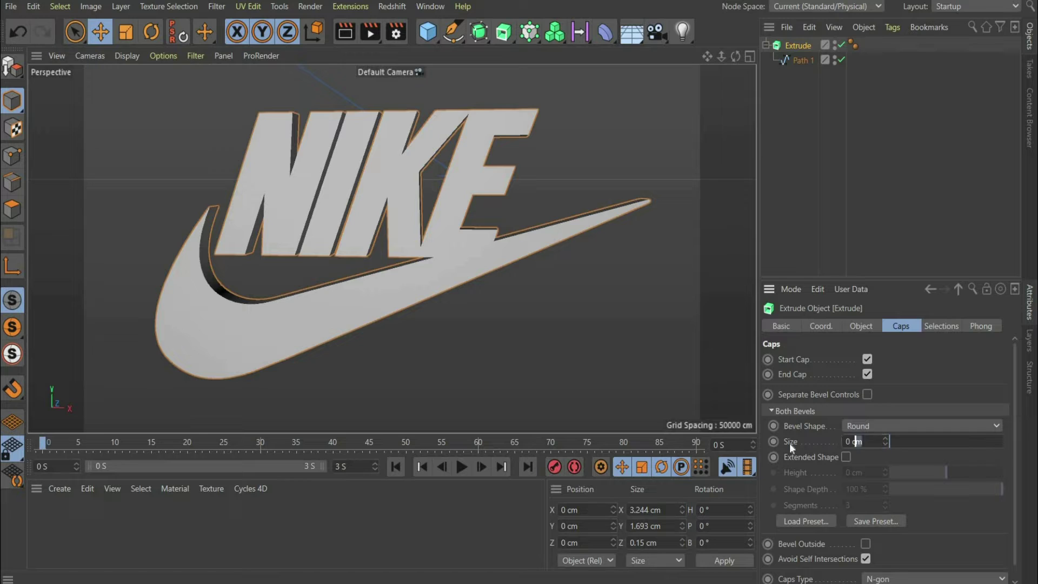
type("0,0")
type("5")
key("Return")
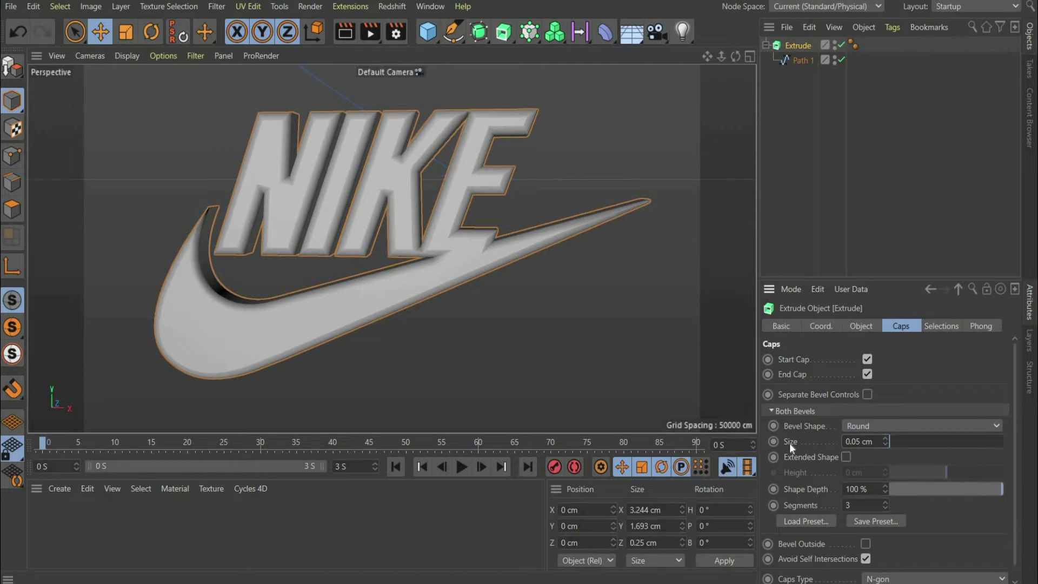
left_click_drag(898, 488, 789, 488)
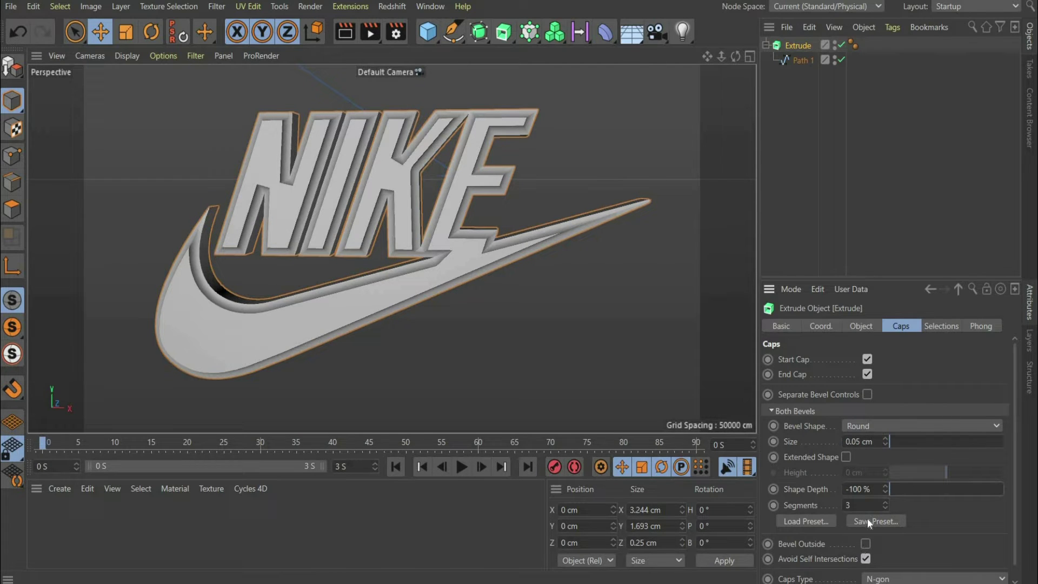
key("Tab")
type("50")
key("Return")
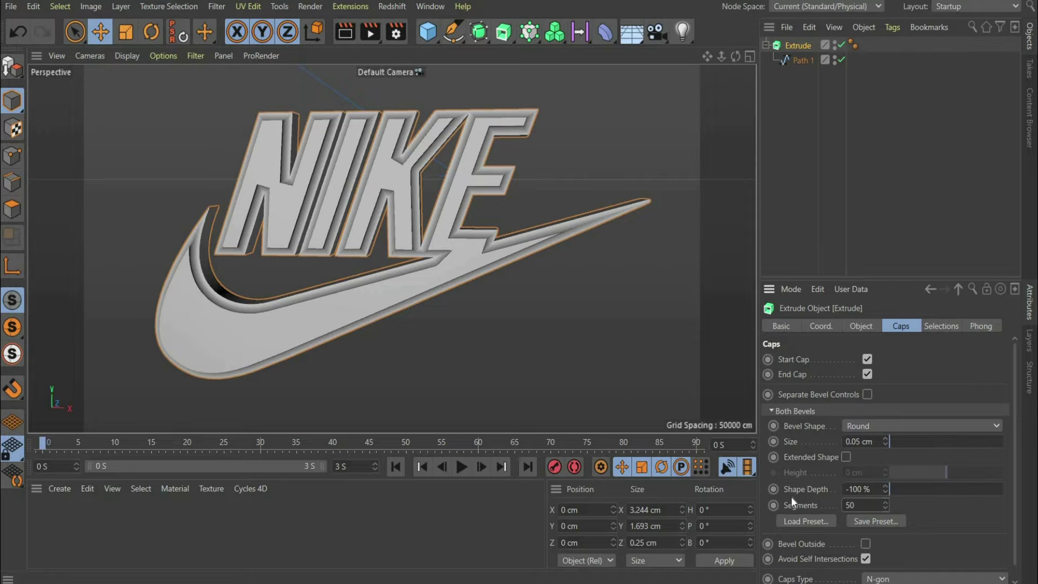
left_click(865, 543)
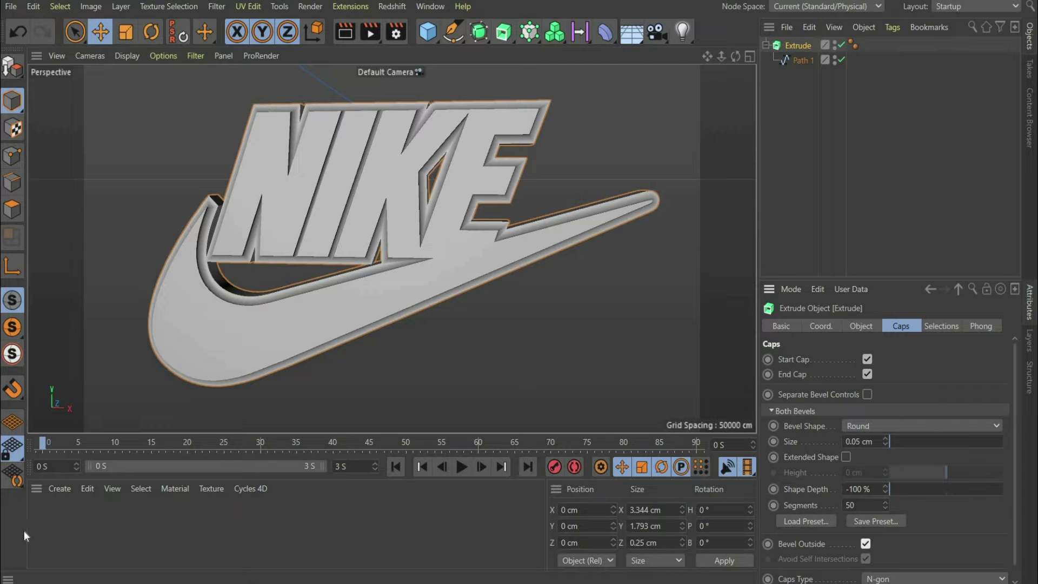
- Create a new material Mat and turn off its Color channel
double_click(62, 527)
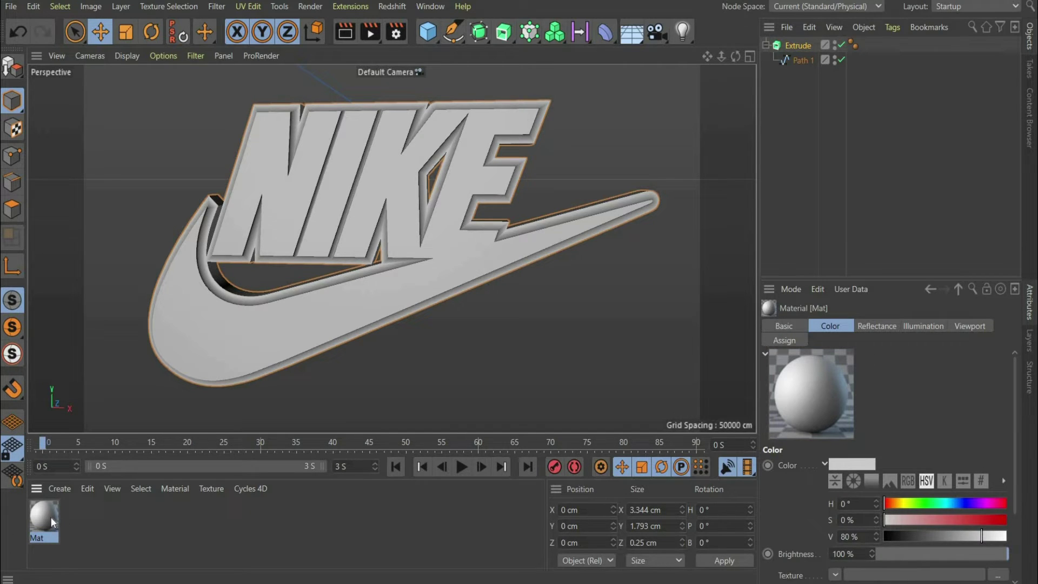
double_click(51, 517)
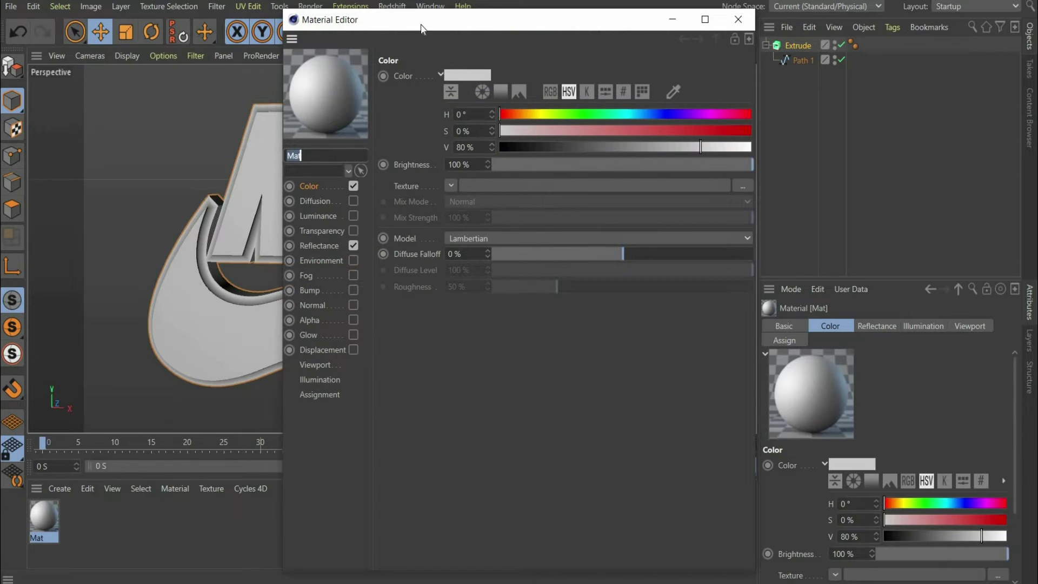
left_click_drag(421, 29, 158, 33)
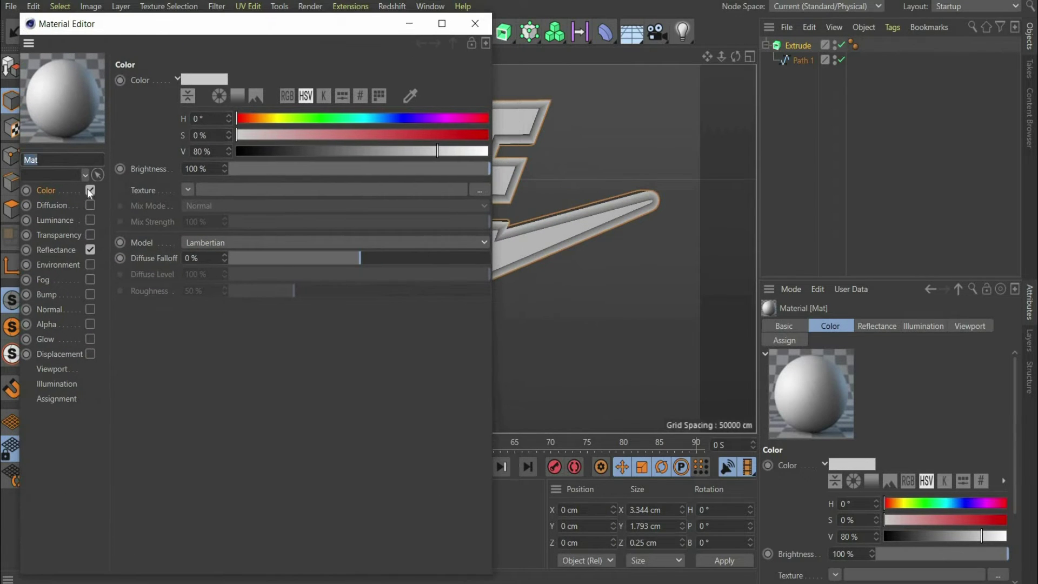
left_click(90, 190)
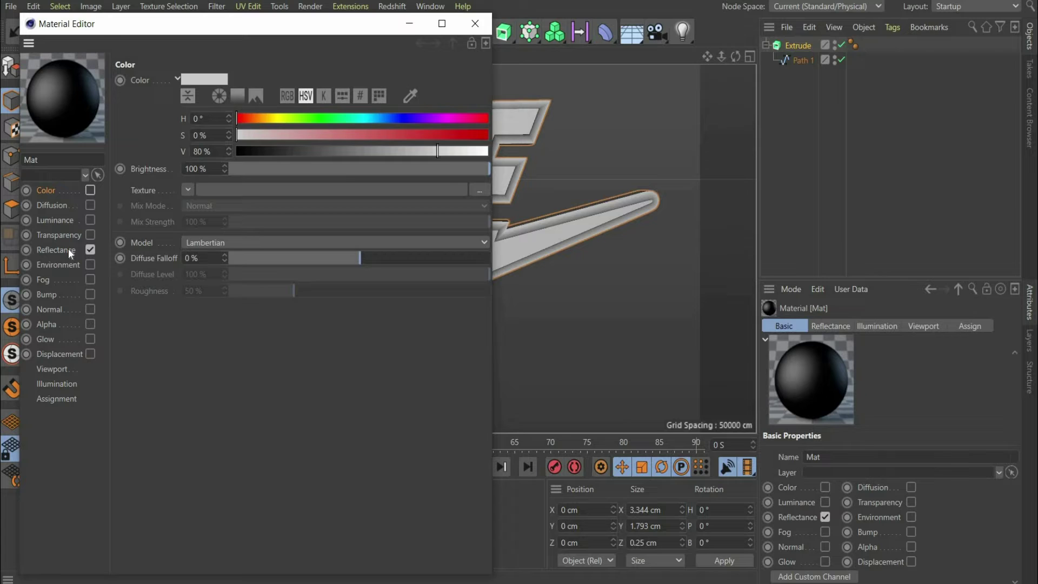
- Replace Default Specular with a Beckmann layer at 0% specular strength and apply Mat to Extrude
left_click(68, 248)
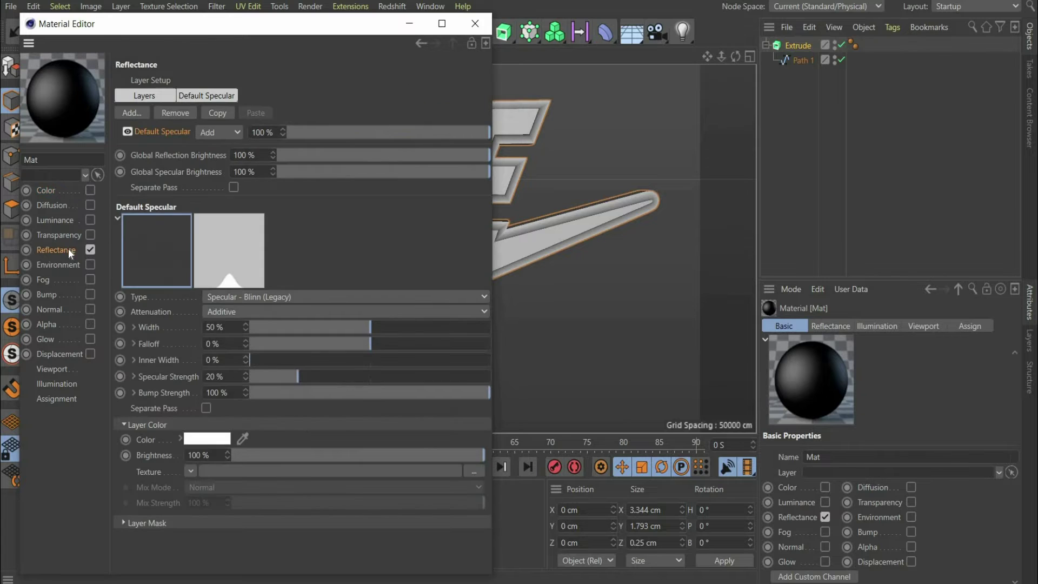
left_click(164, 117)
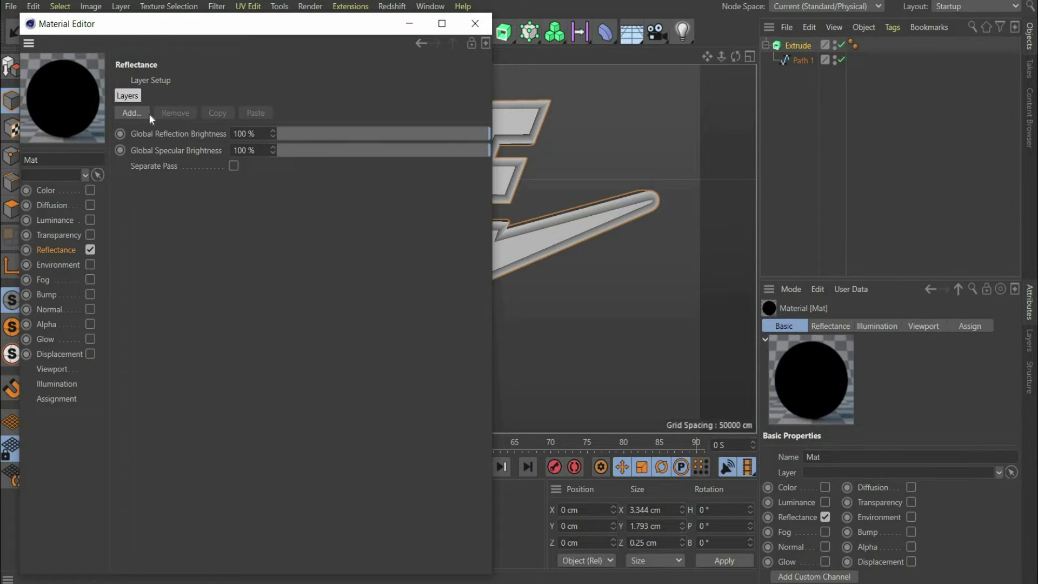
left_click(143, 113)
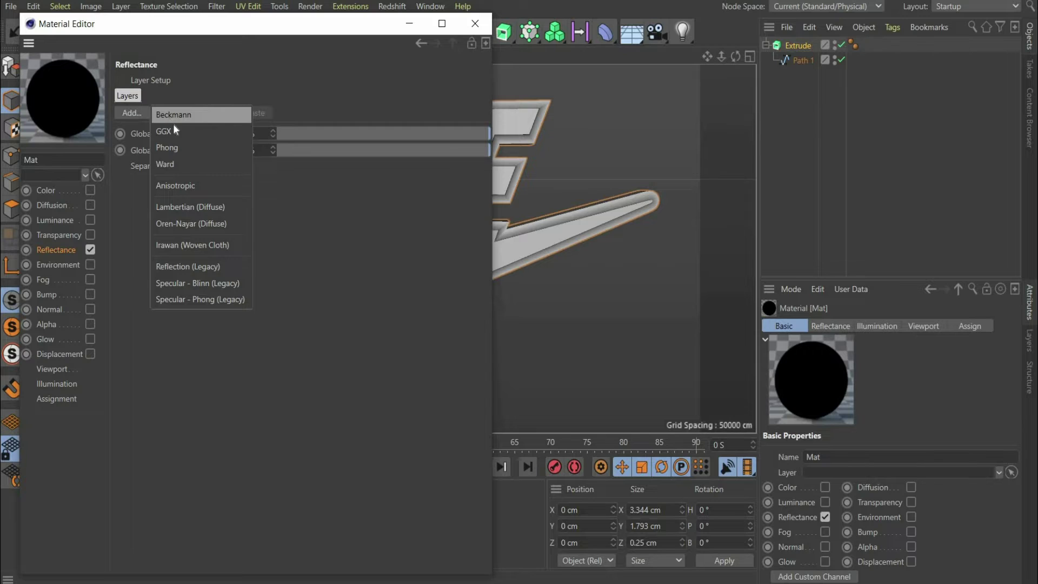
left_click(171, 116)
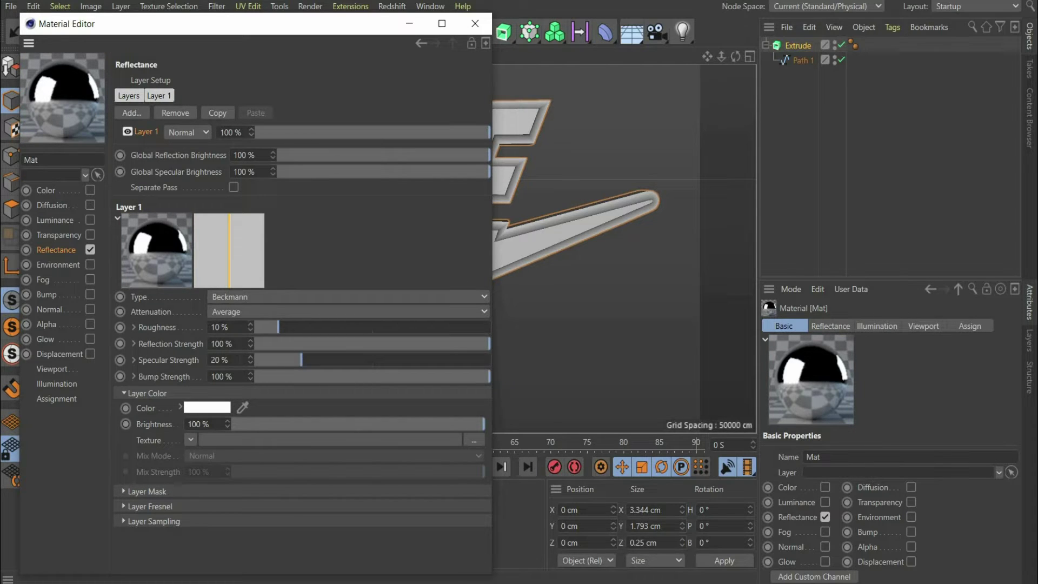
left_click(220, 360)
type("0")
key("Return")
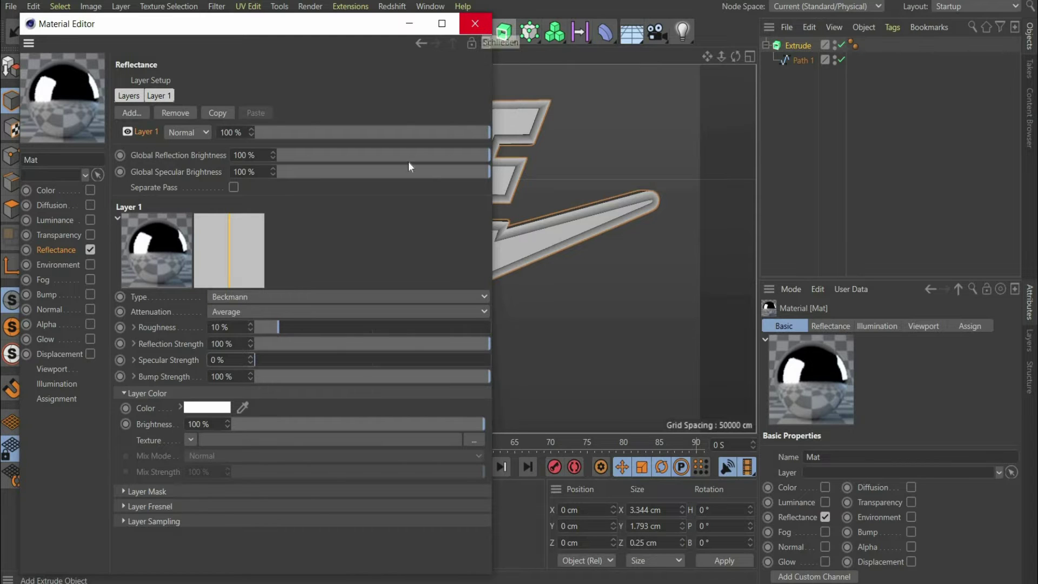
left_click(481, 26)
left_click_drag(44, 520, 811, 47)
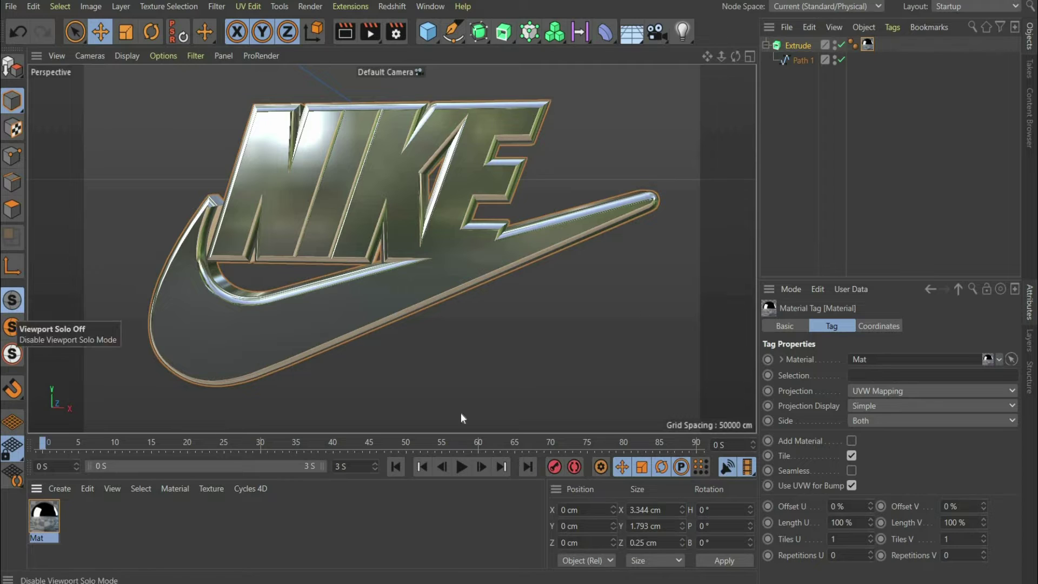
- Add a Sky object and create Mat.1 with Color and Reflectance off and Luminance on
left_click_drag(634, 37, 680, 78)
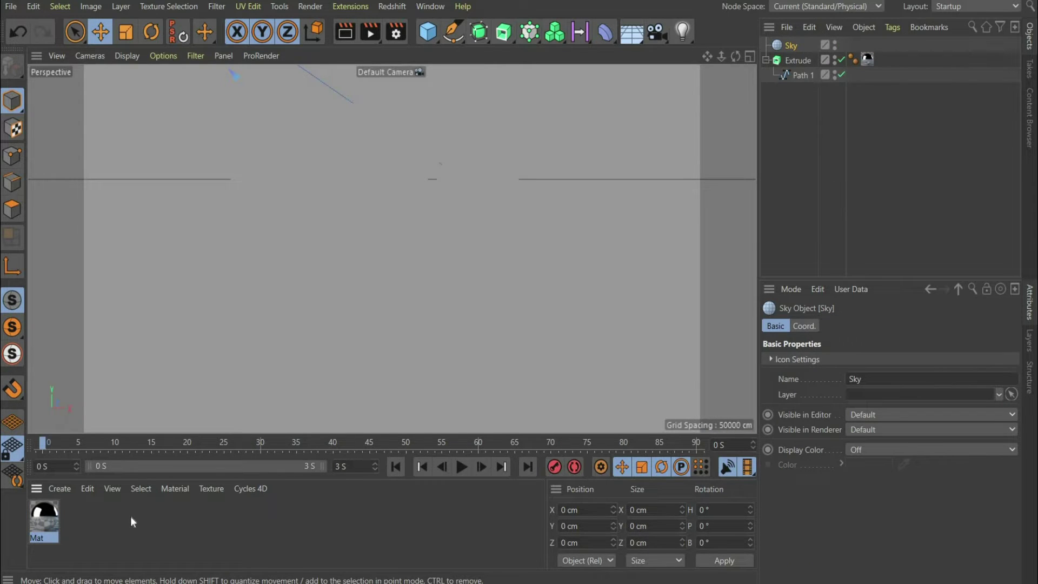
double_click(105, 521)
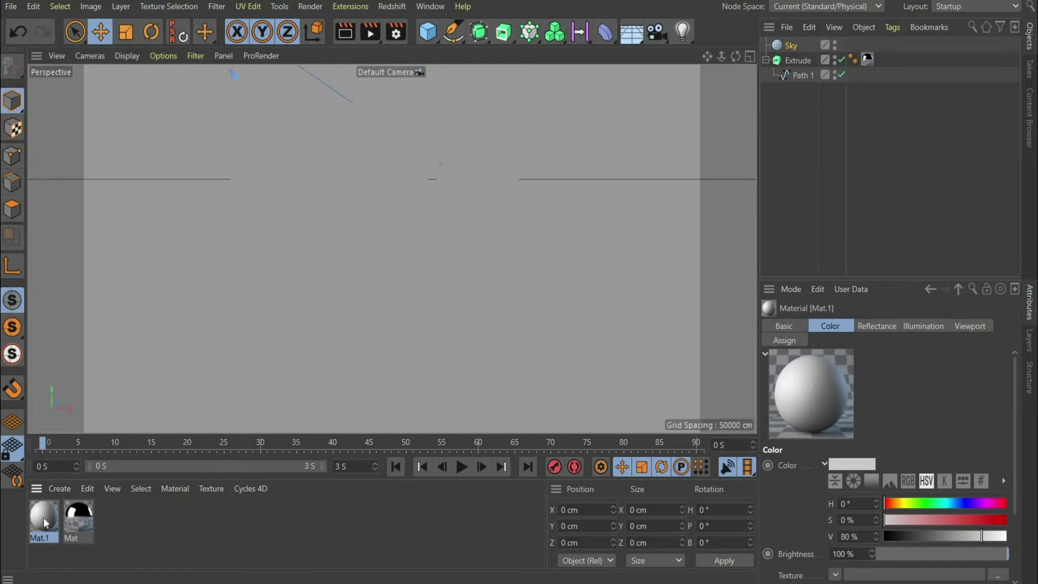
double_click(43, 517)
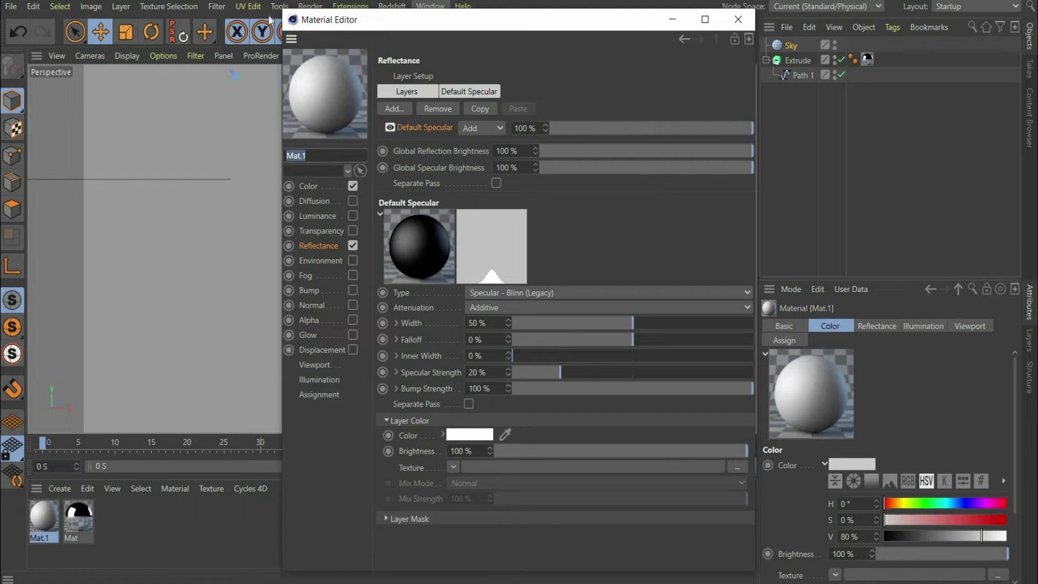
left_click_drag(444, 15, 250, 14)
left_click(166, 233)
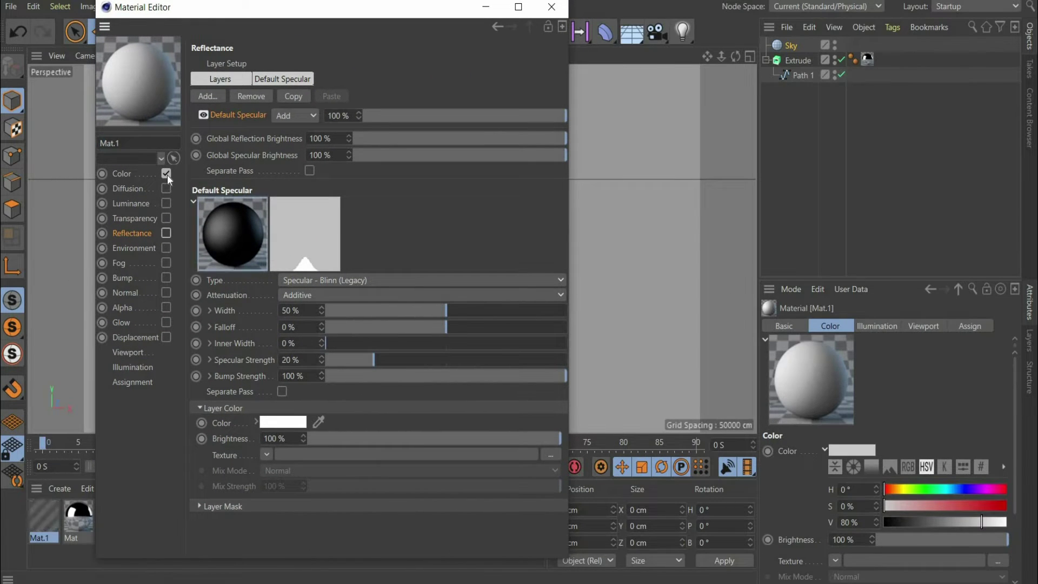
left_click(166, 173)
left_click(166, 203)
- Load 122.png as the luminance texture of Mat.1
left_click_drag(325, 7, 511, 20)
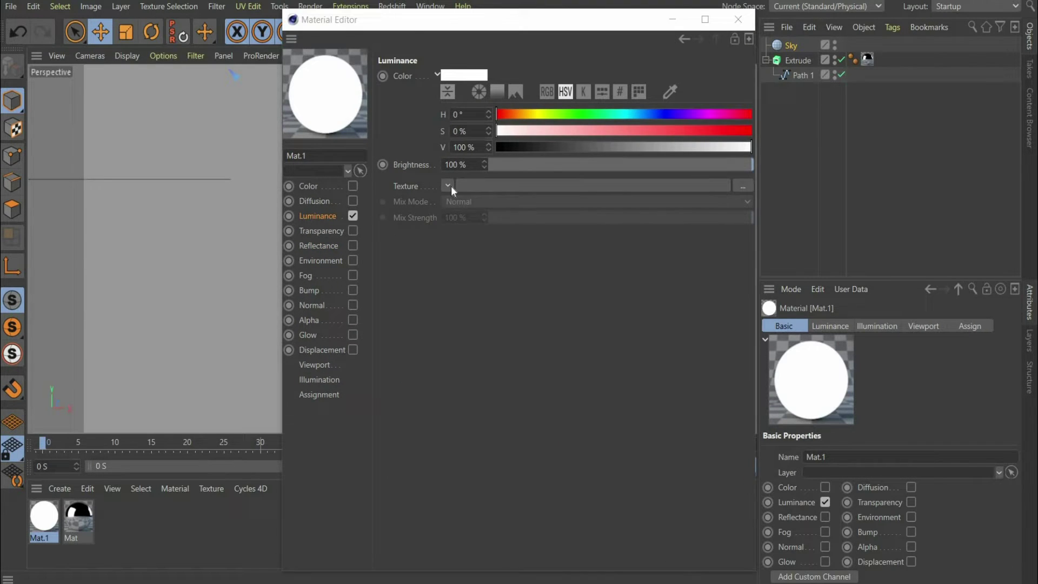
left_click(448, 186)
left_click(463, 216)
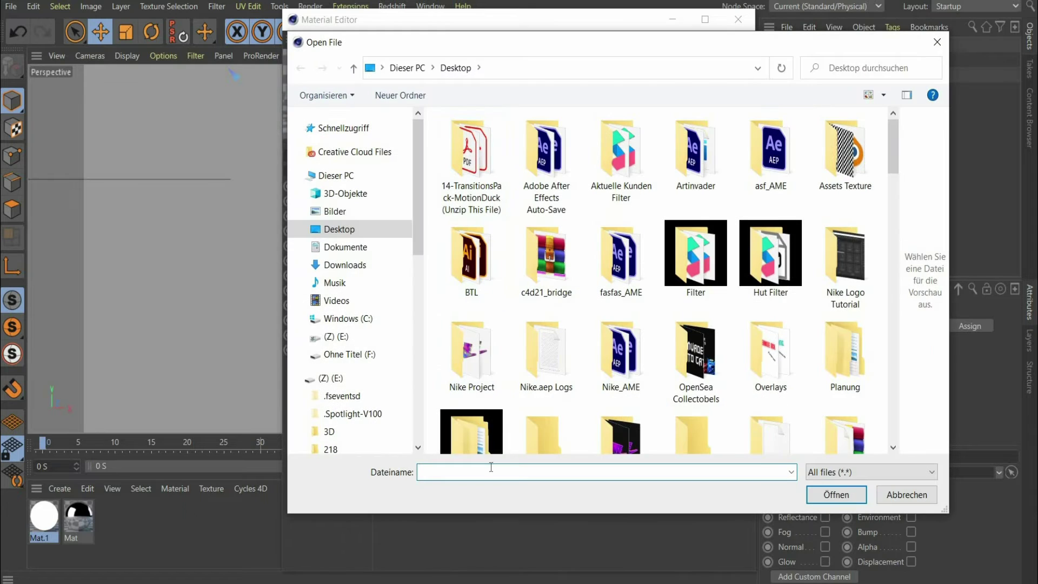
type("122")
key("Down")
key("Return")
key("Return")
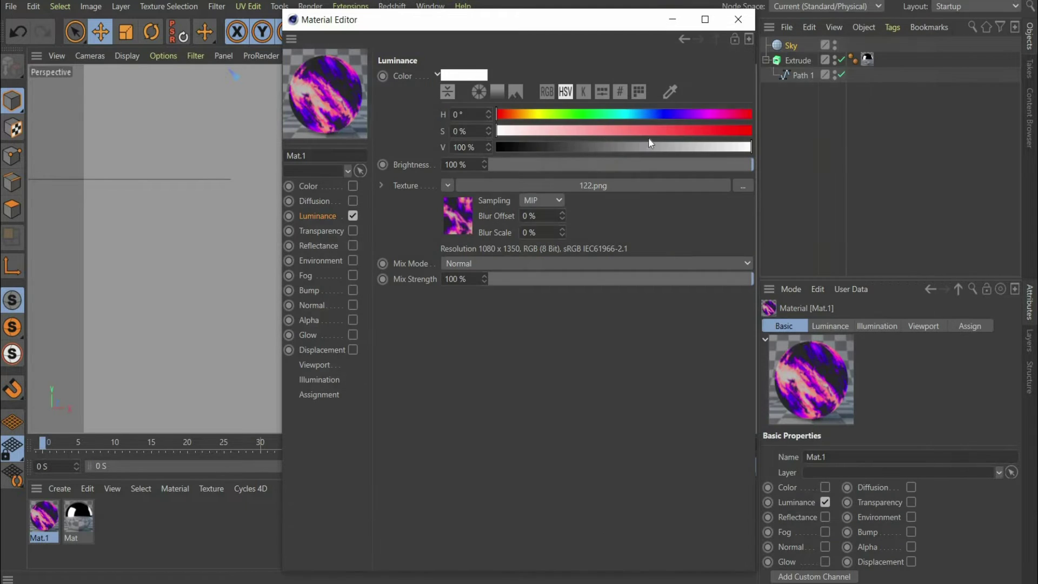
left_click(736, 20)
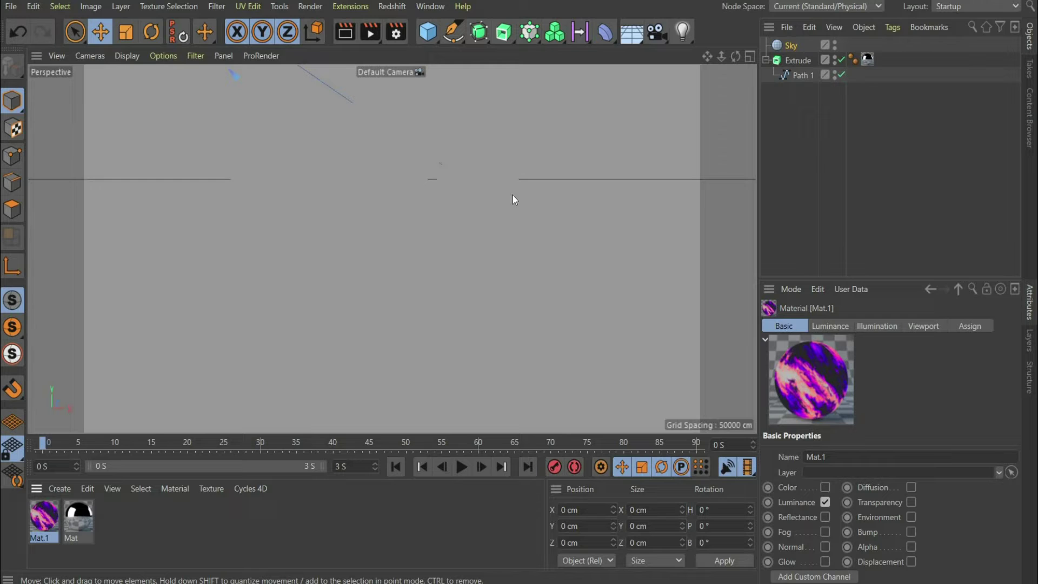
- Apply Mat.1 to the Sky object, then select Extrude
left_click_drag(44, 519, 802, 44)
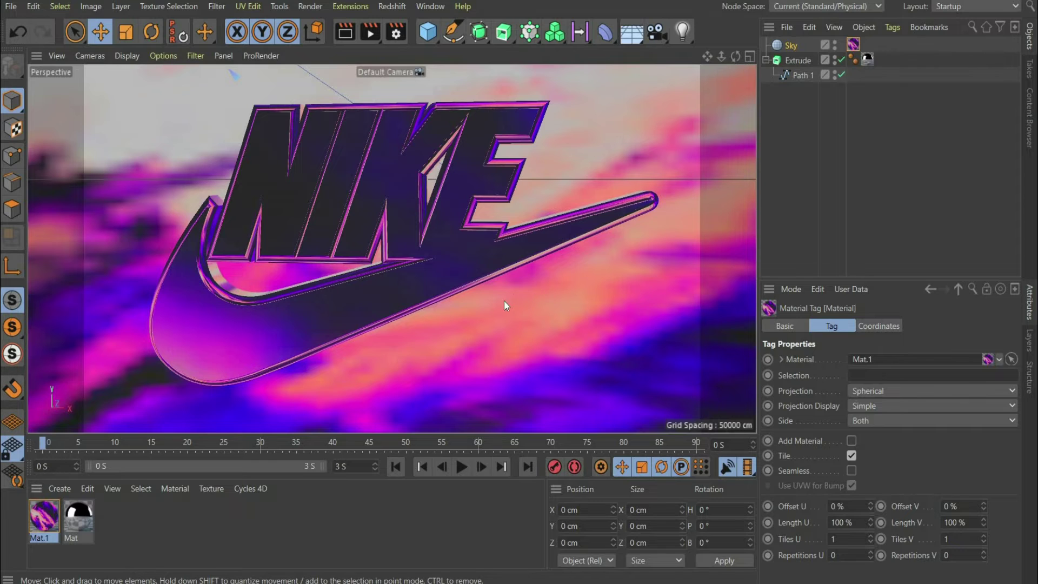
left_click(785, 63)
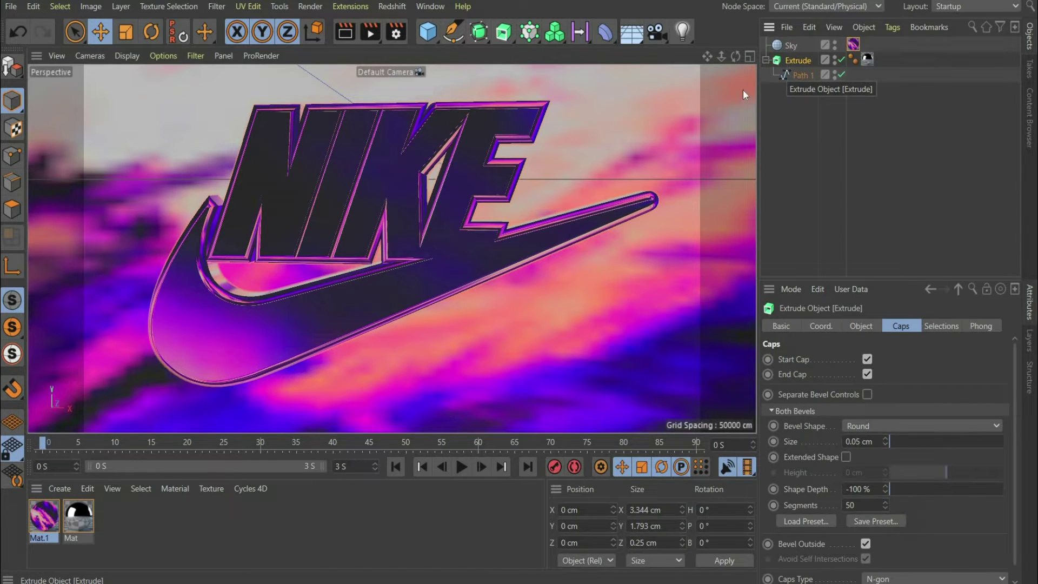
- Make the Extrude editable, then run Axis Center to centre its axis on all points, aligned to World
left_click(13, 67)
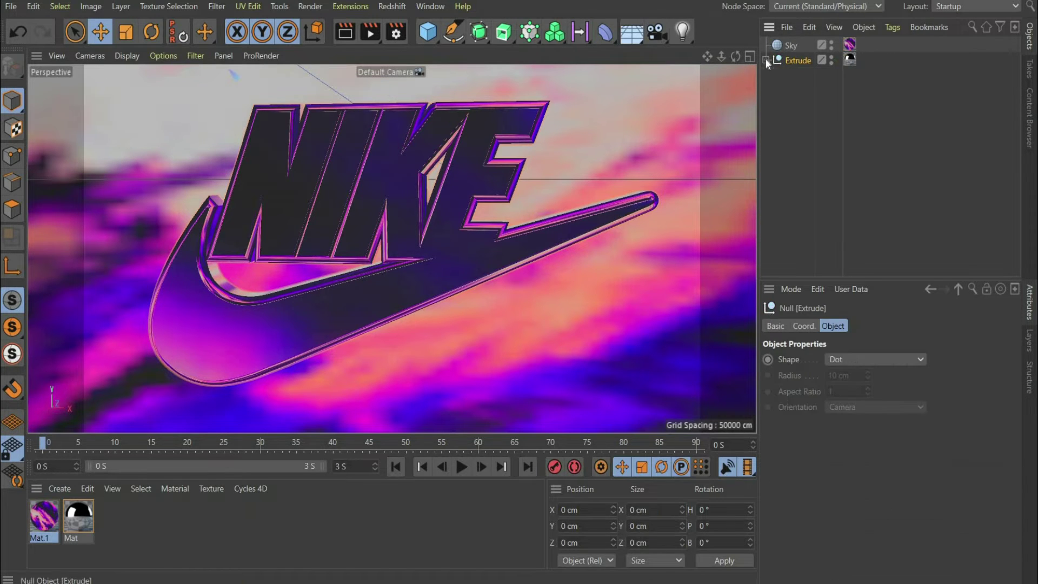
key("shift+c")
type("axis center")
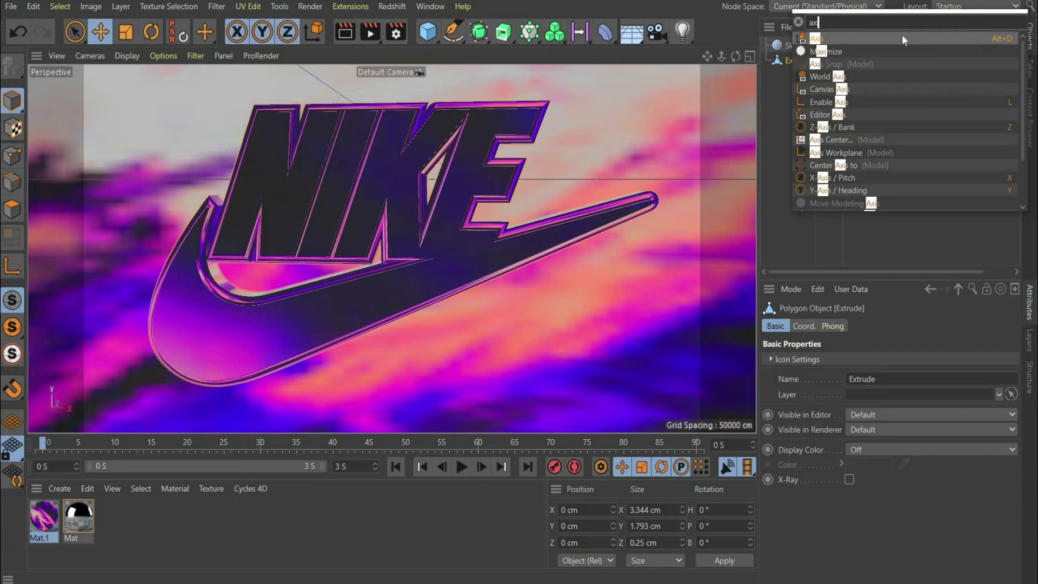
key("Return")
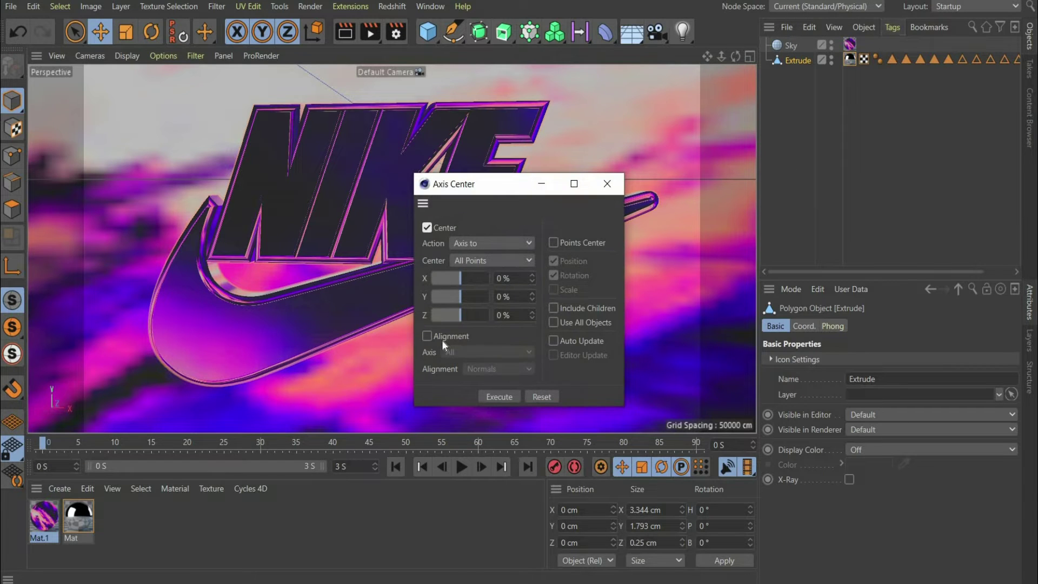
left_click(427, 336)
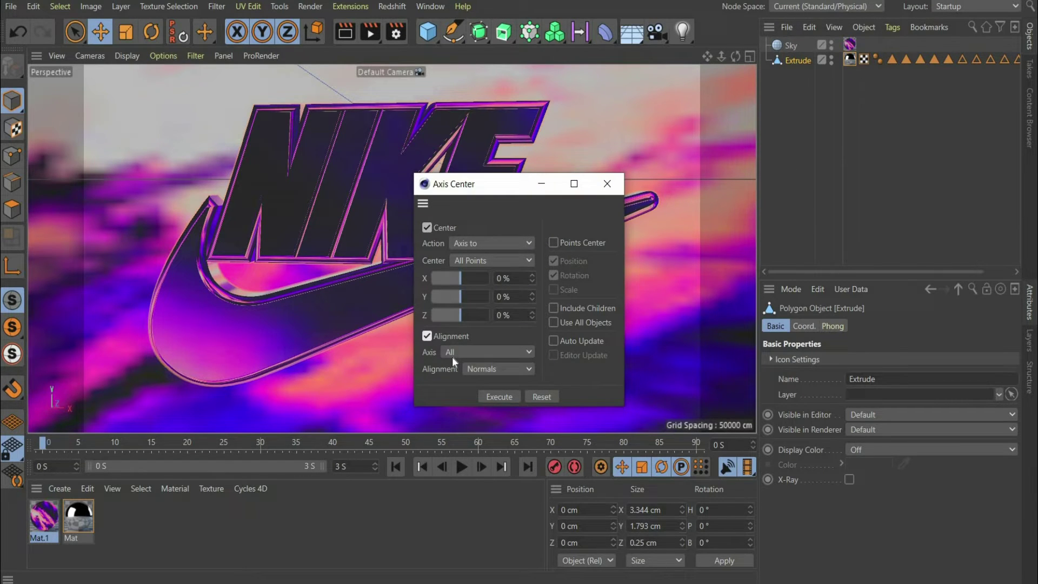
left_click(457, 353)
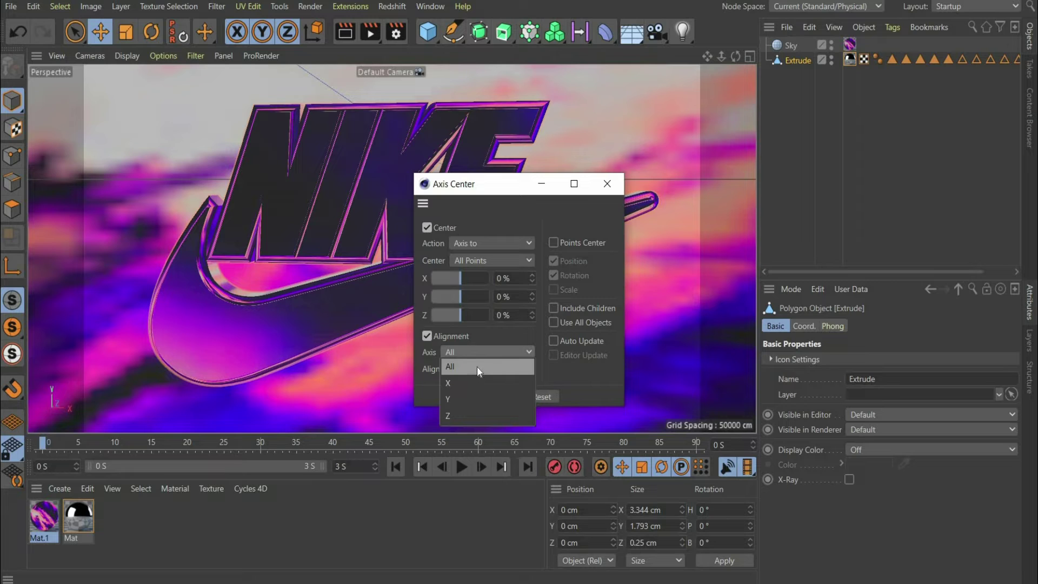
left_click(476, 366)
left_click(489, 369)
left_click(485, 415)
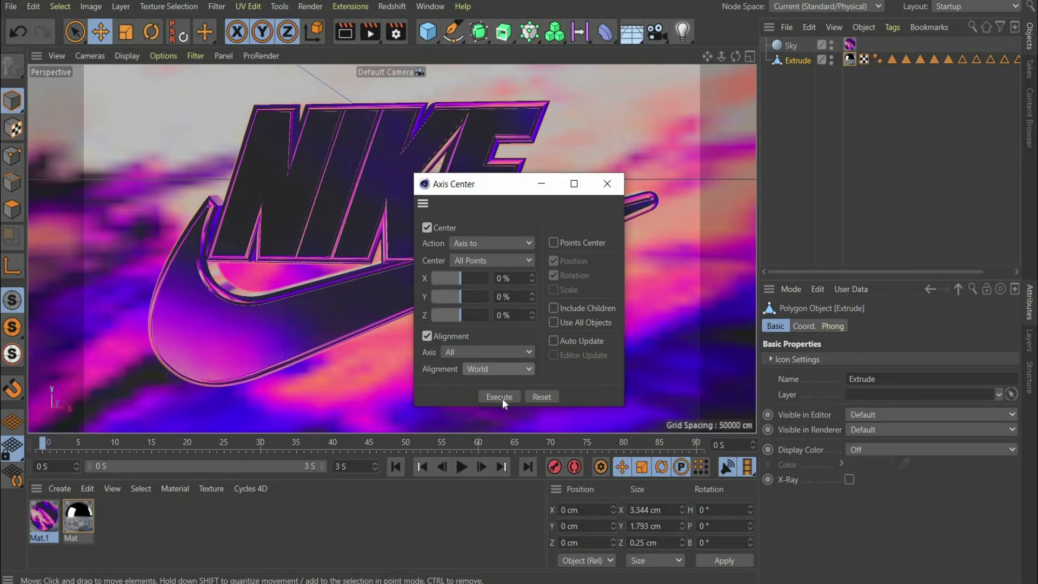
left_click(499, 397)
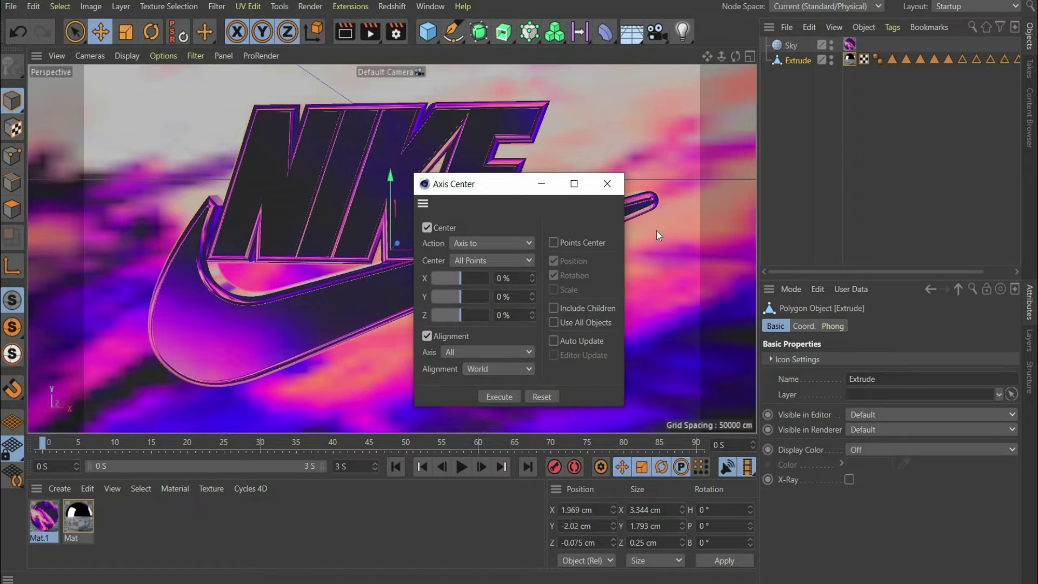
key("Escape")
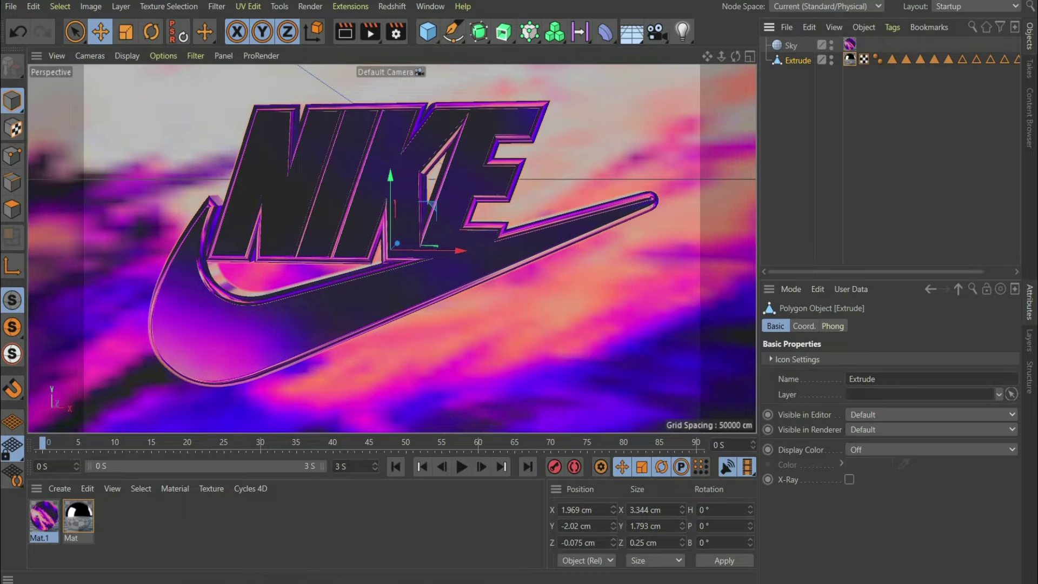
- Set the animation end time to 5 seconds and show the full 0–5 s range
double_click(344, 466)
type("5")
key("Return")
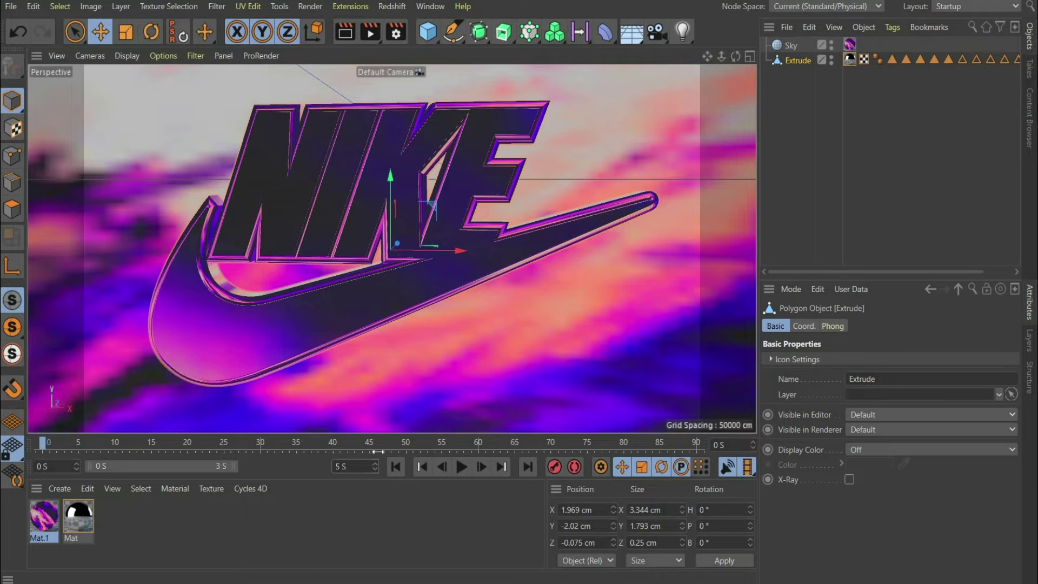
left_click_drag(236, 467, 322, 466)
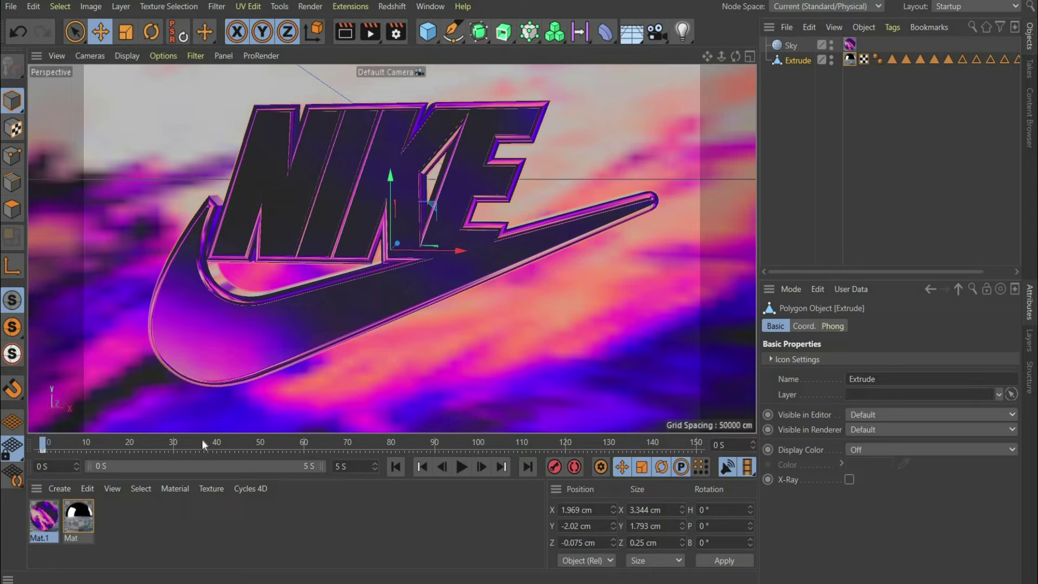
- At frame 150, rotate the logo to a 360° heading and record a keyframe
left_click_drag(44, 442, 697, 443)
key("r")
left_click_drag(371, 255, 76, 390)
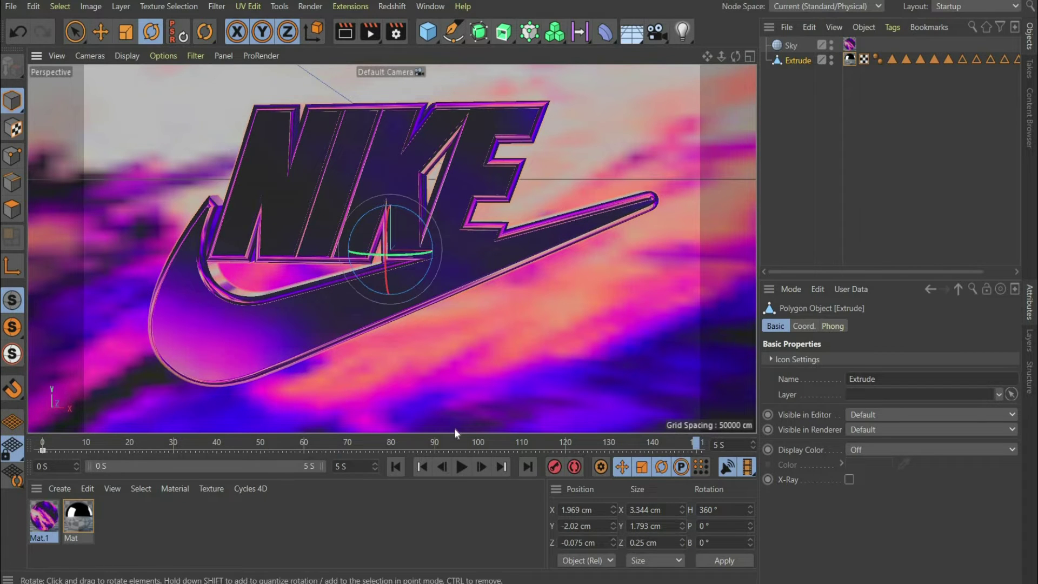
left_click(554, 467)
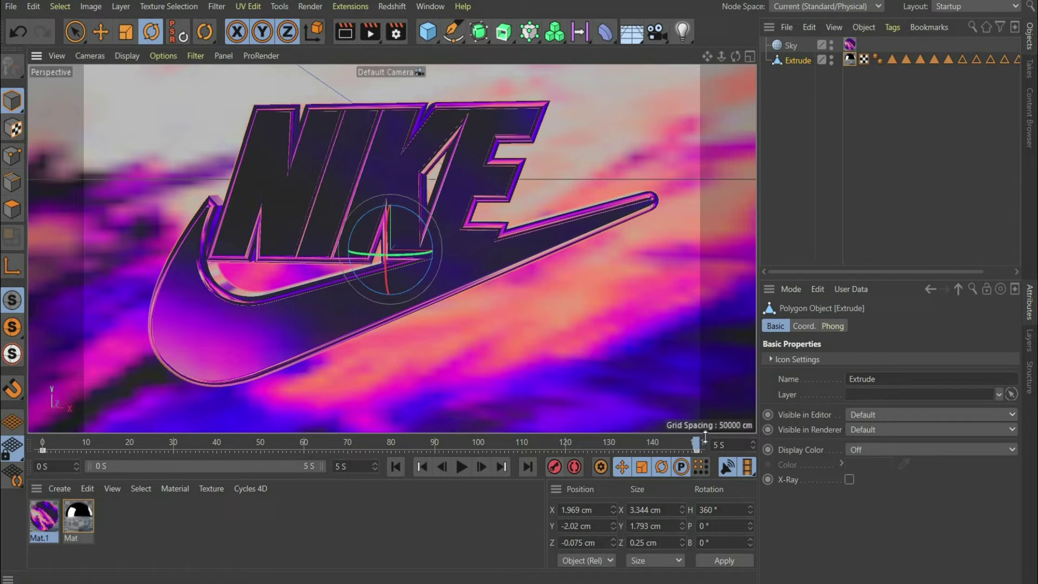
- Scrub through frames 0, 5, 34, 51 and 50 to check the logo's rotation
left_click_drag(662, 446, 44, 456)
left_click(64, 456)
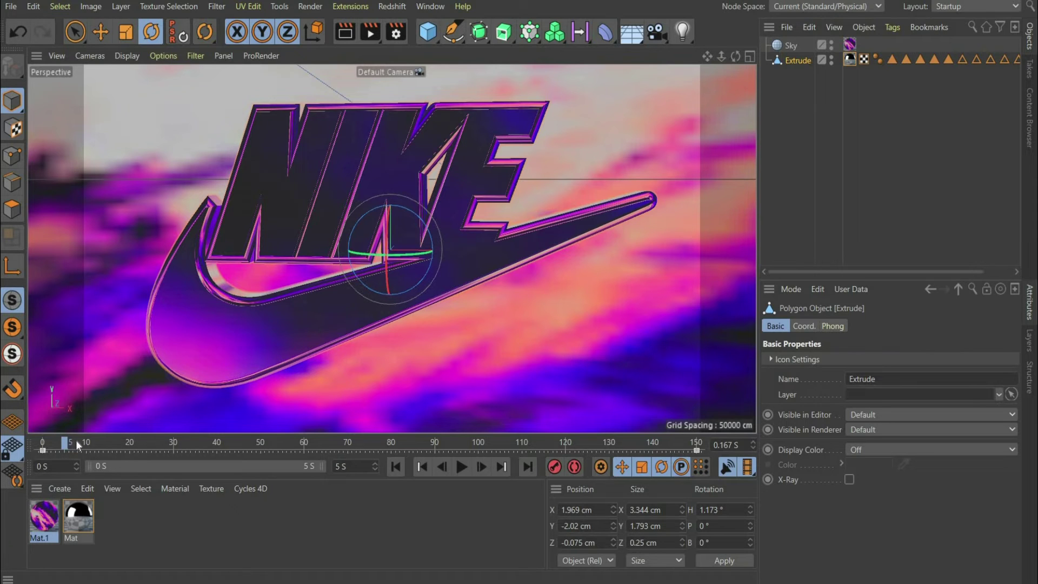
left_click(192, 449)
left_click(268, 451)
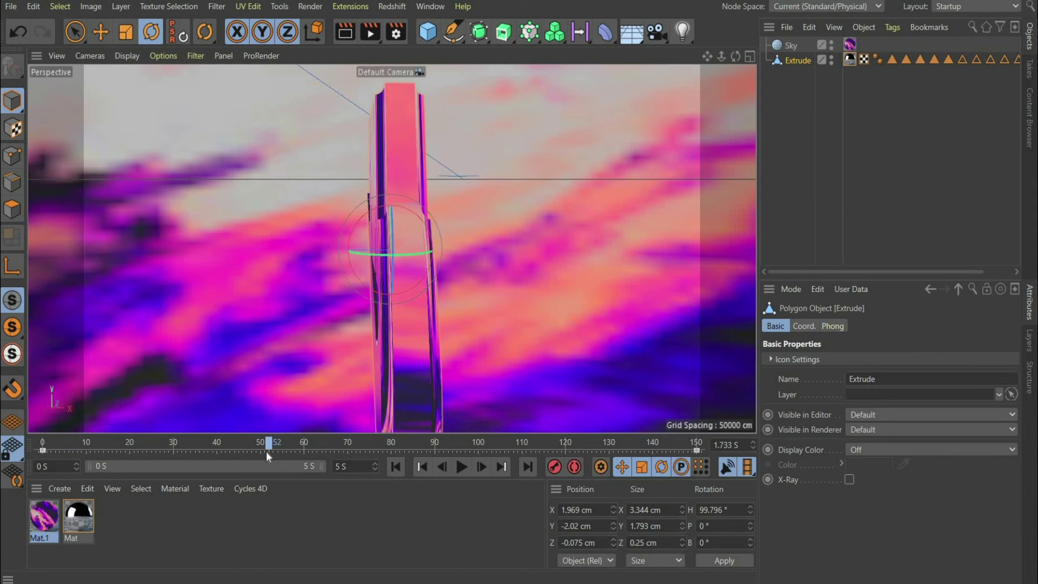
left_click_drag(265, 442, 505, 443)
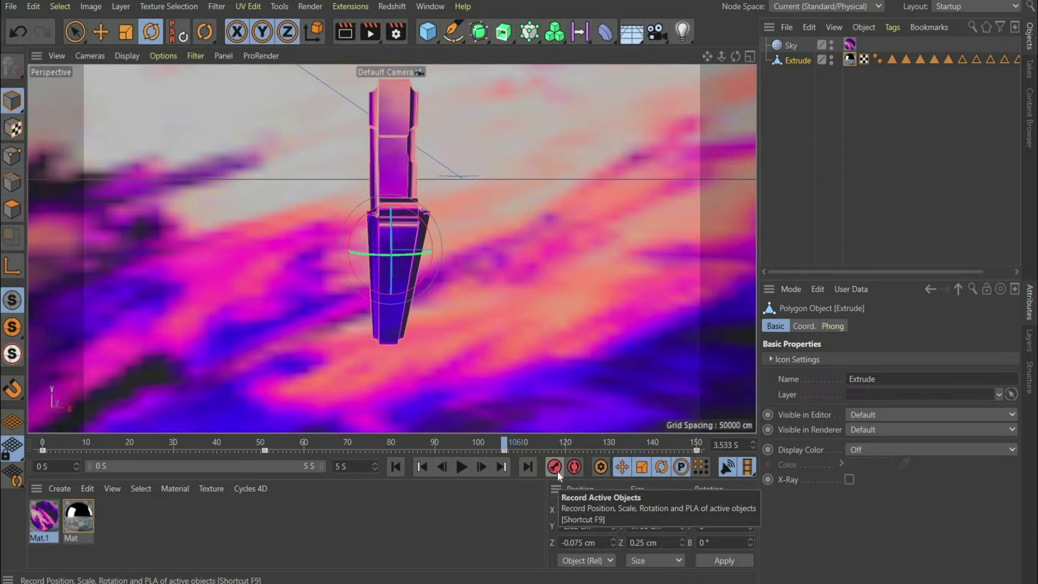
- Move the rotation keyframe to 2.8 s, preview the spin, and rewind to the first frame
left_click(264, 450)
left_click_drag(349, 450, 436, 453)
left_click(462, 467)
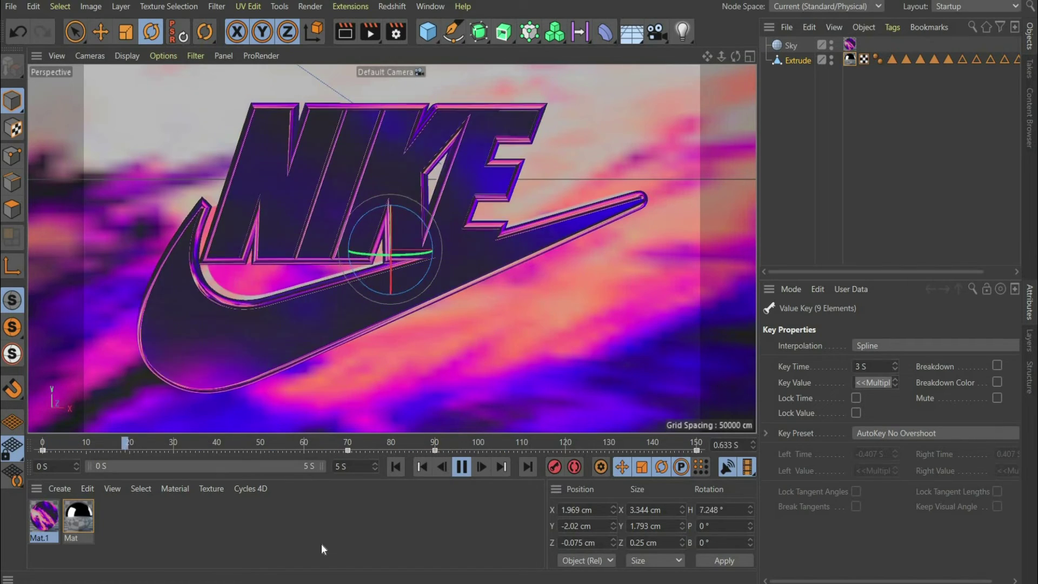
left_click_drag(347, 451, 409, 450)
left_click(462, 467)
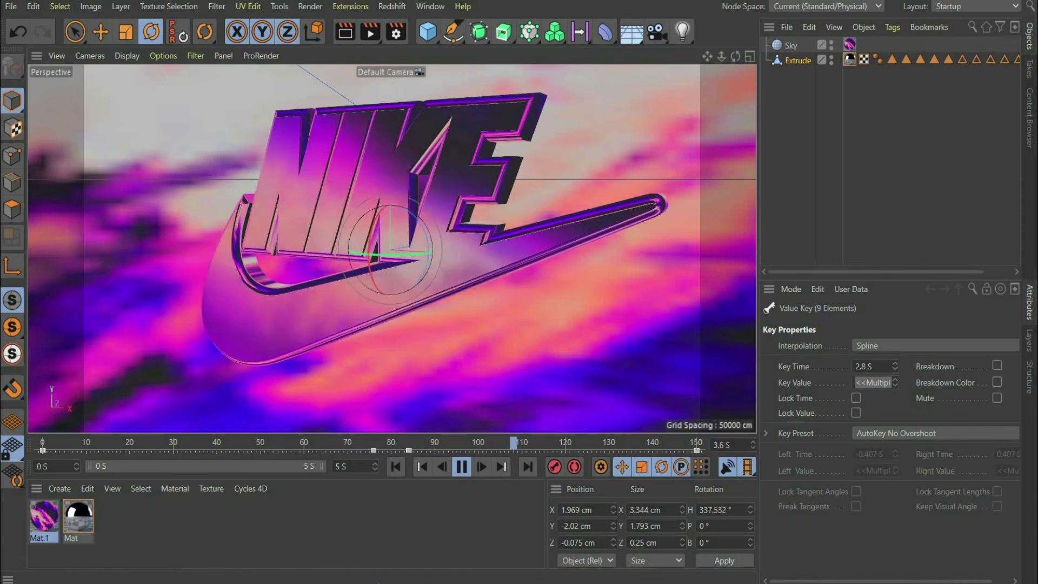
left_click(464, 467)
left_click(396, 467)
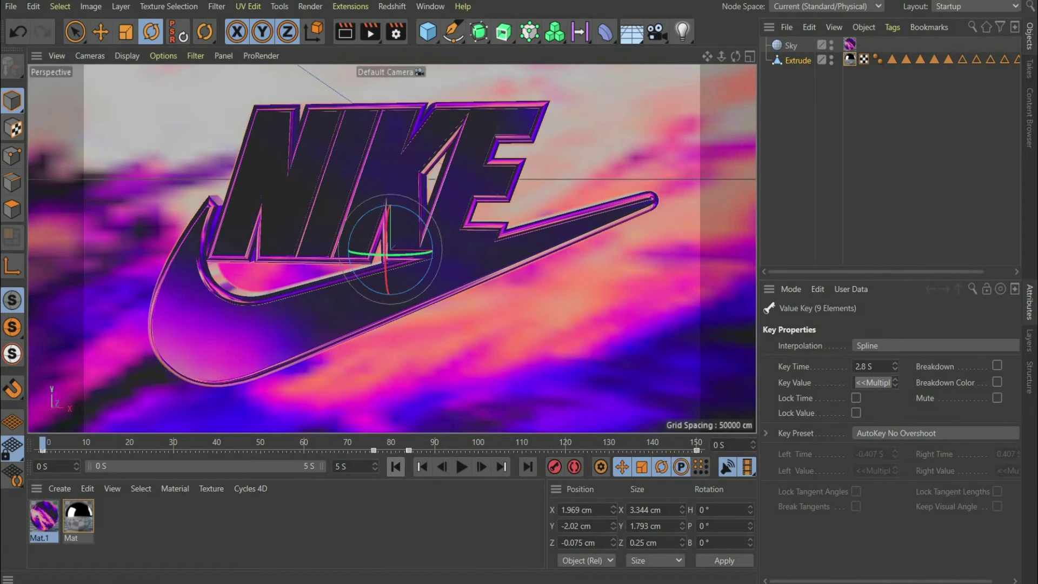
- In Render Settings, choose the Physical renderer, 1080 × 1080 resolution and All Frames range
left_click(394, 37)
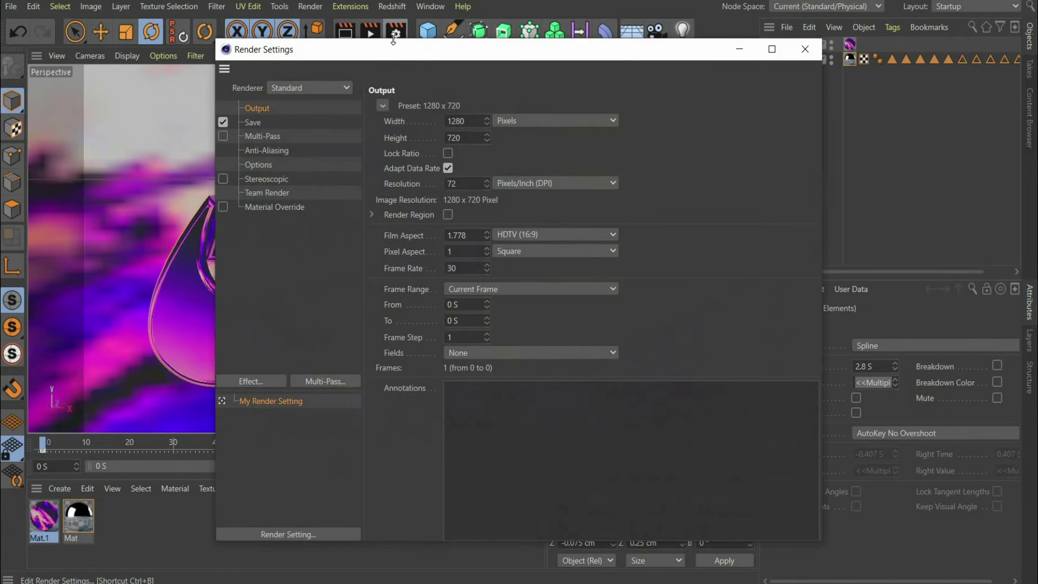
left_click(319, 89)
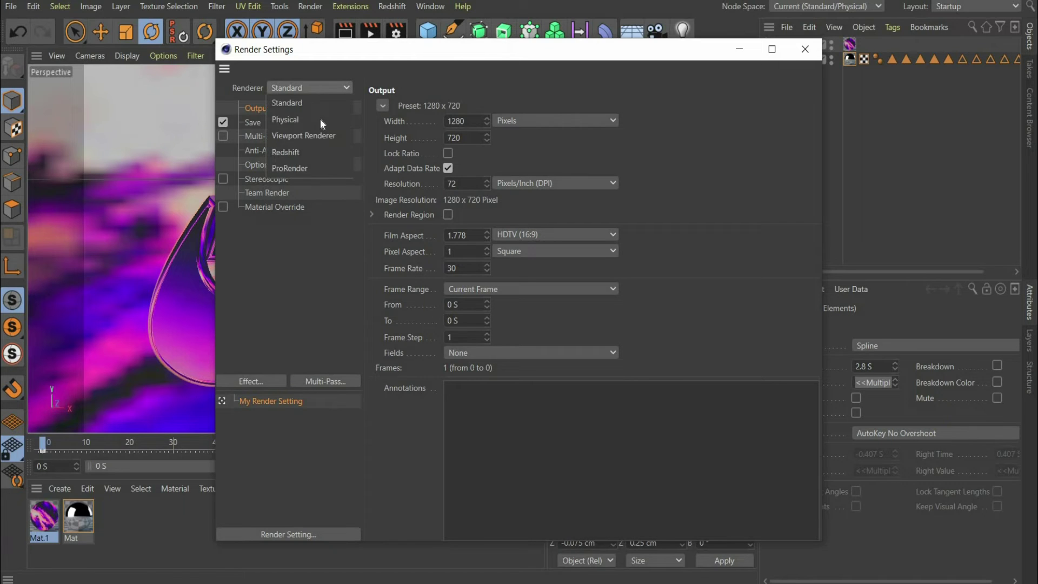
left_click(320, 120)
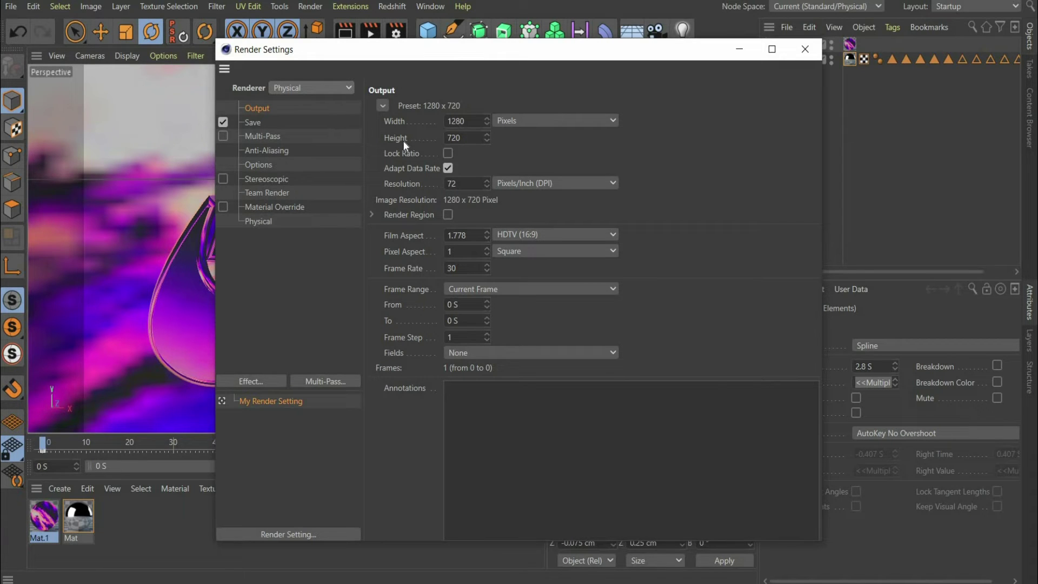
double_click(459, 120)
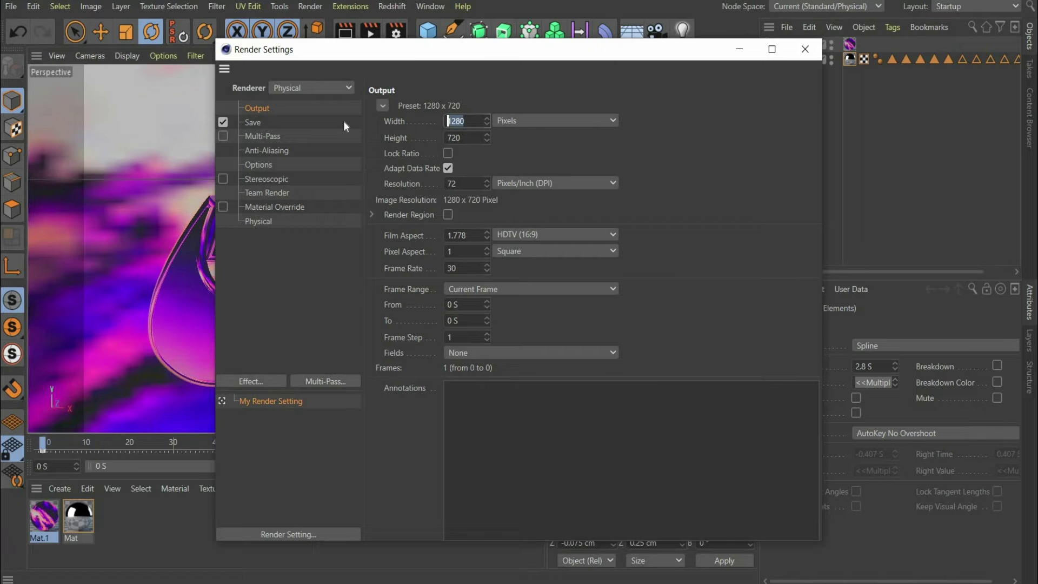
type("1080")
key("Tab")
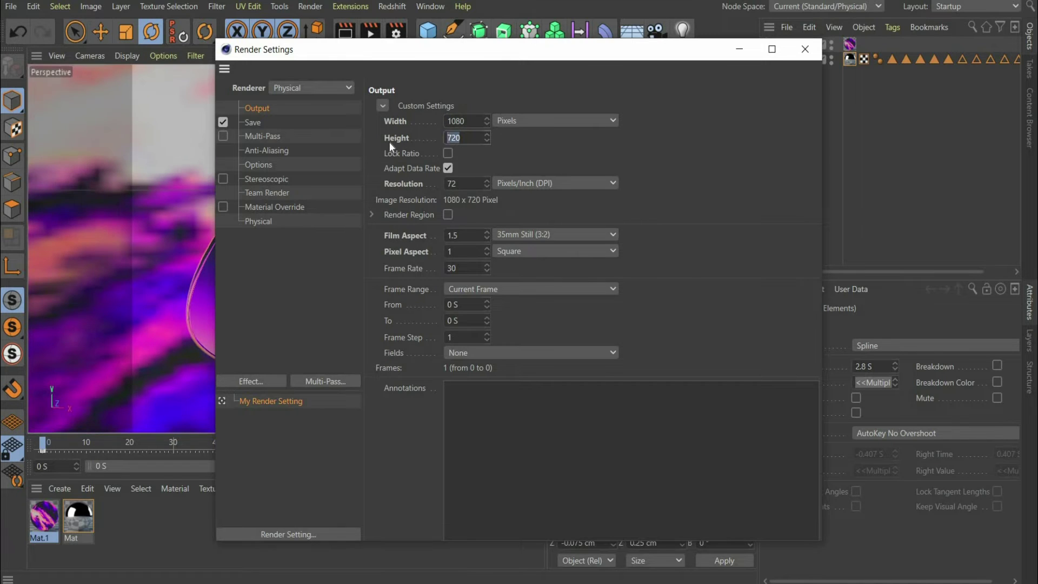
type("1080")
key("Return")
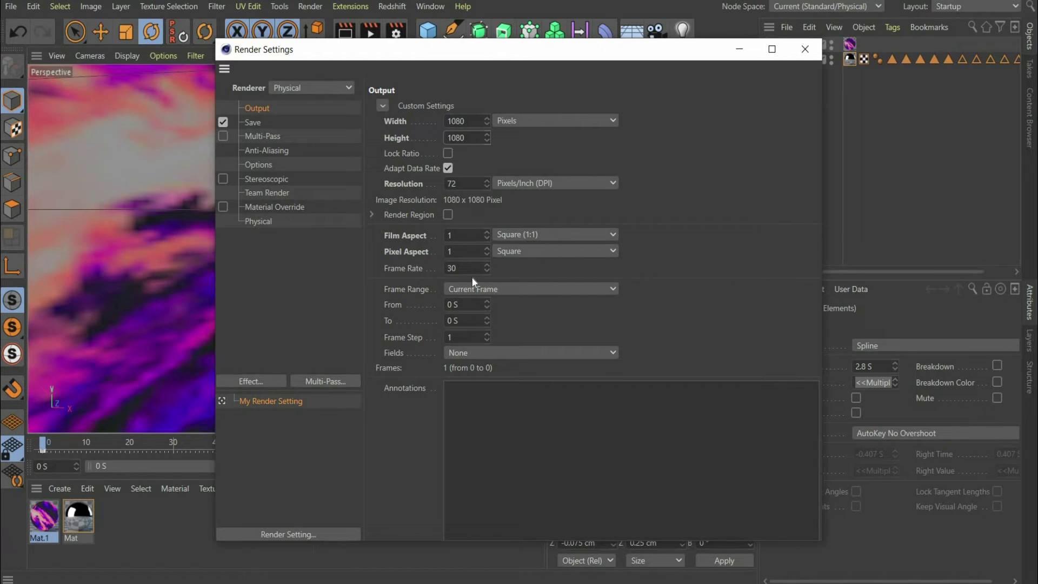
left_click(468, 289)
left_click(478, 333)
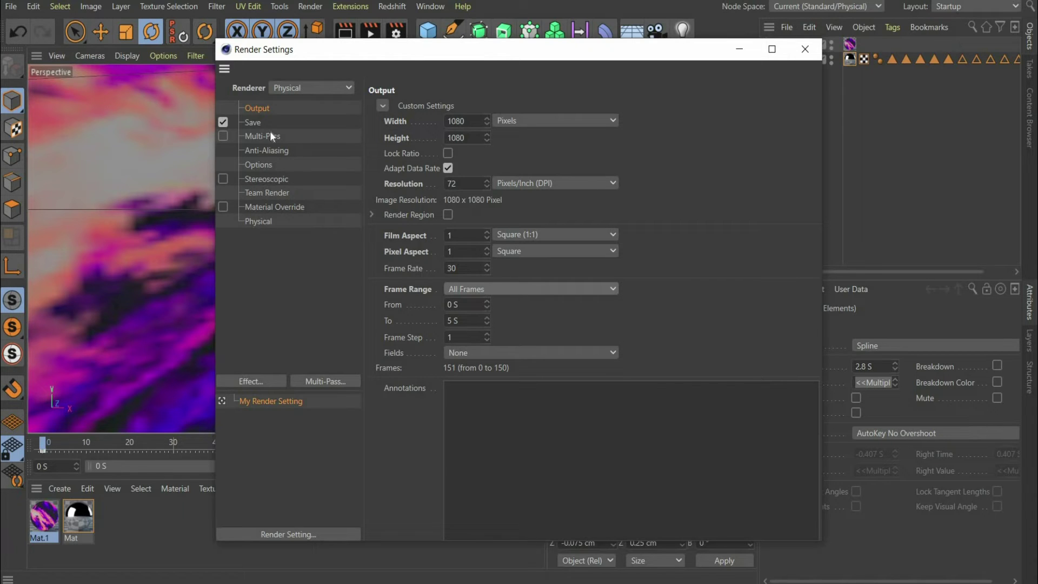
- Save renders as PNG with Alpha Channel, Straight Alpha and Separate Alpha enabled
left_click(256, 123)
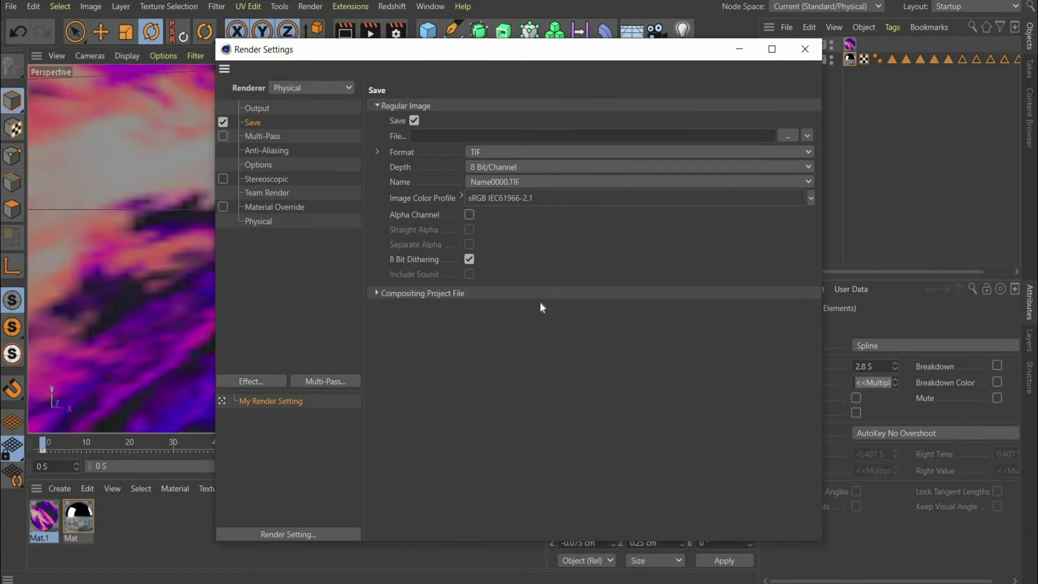
left_click(470, 214)
left_click(469, 229)
left_click(469, 244)
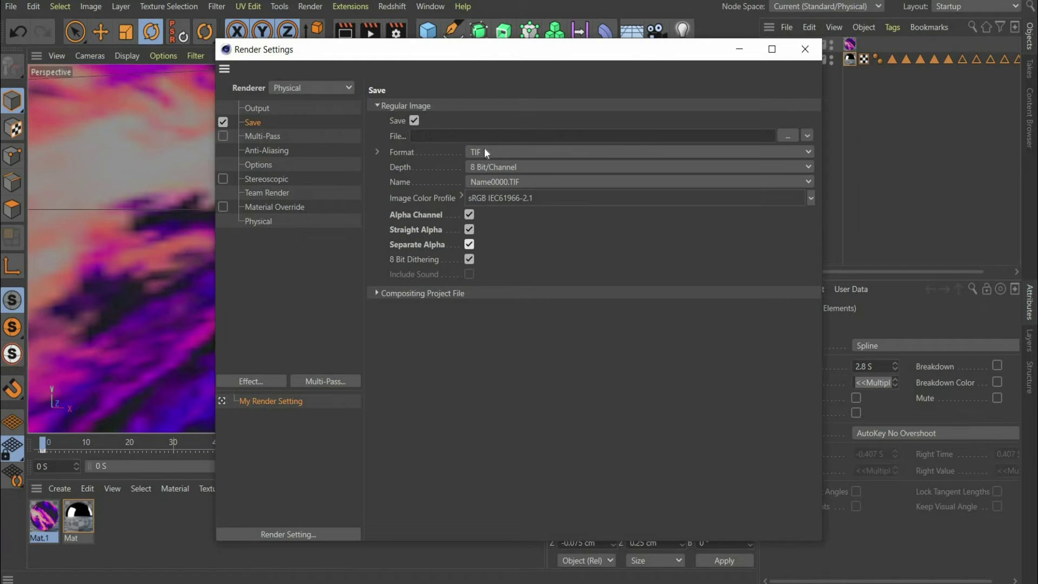
left_click(484, 151)
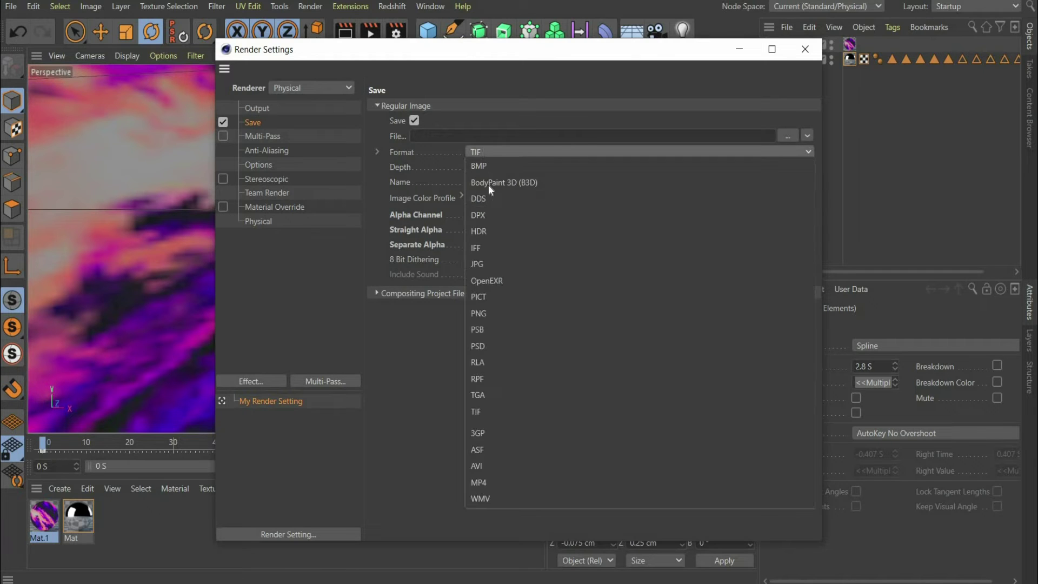
left_click(498, 312)
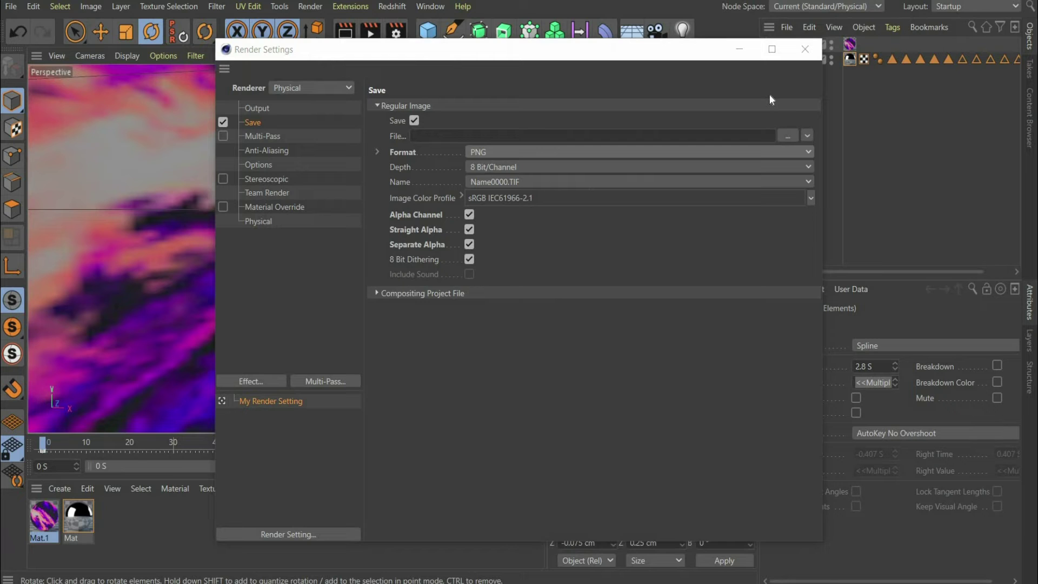
- Close Render Settings and render to the Picture Viewer without an output file name
left_click(805, 48)
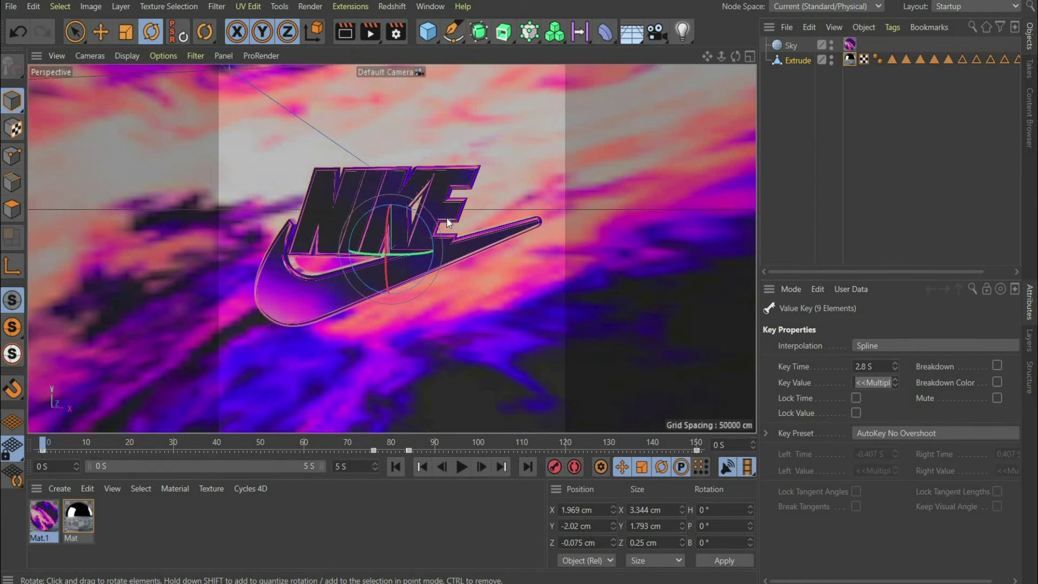
left_click(371, 36)
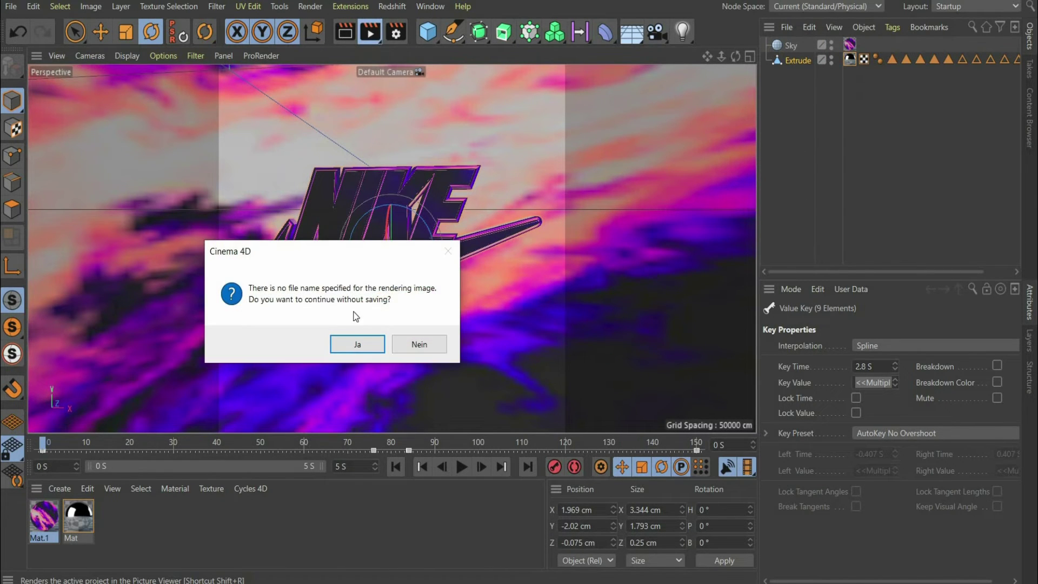
left_click(355, 343)
scroll(377, 343, "down", 4)
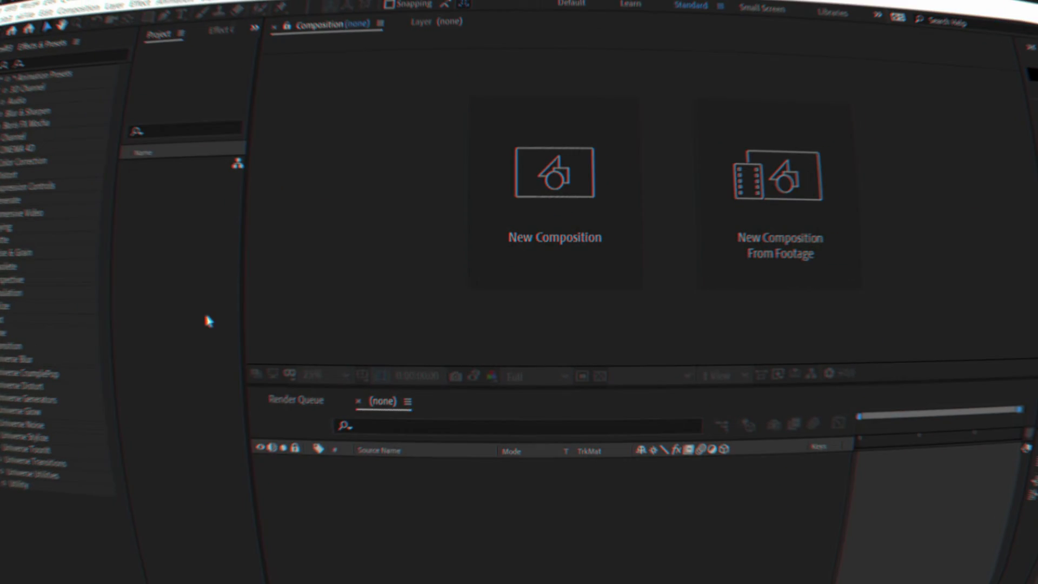
- Import the rendered frames final0000–0150 as a PNG sequence
double_click(195, 244)
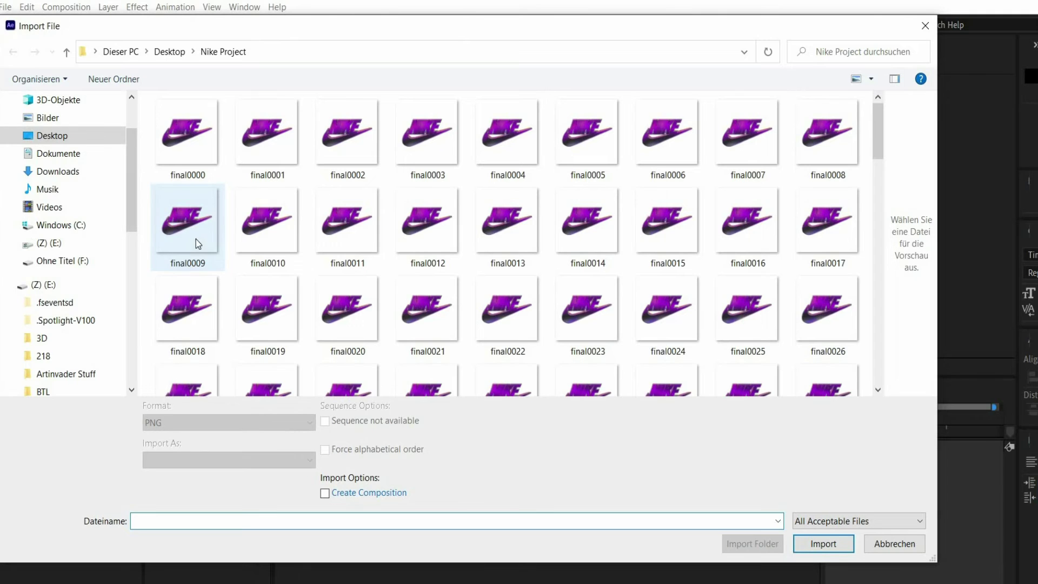
left_click(188, 136)
key("ctrl+a")
left_click(327, 422)
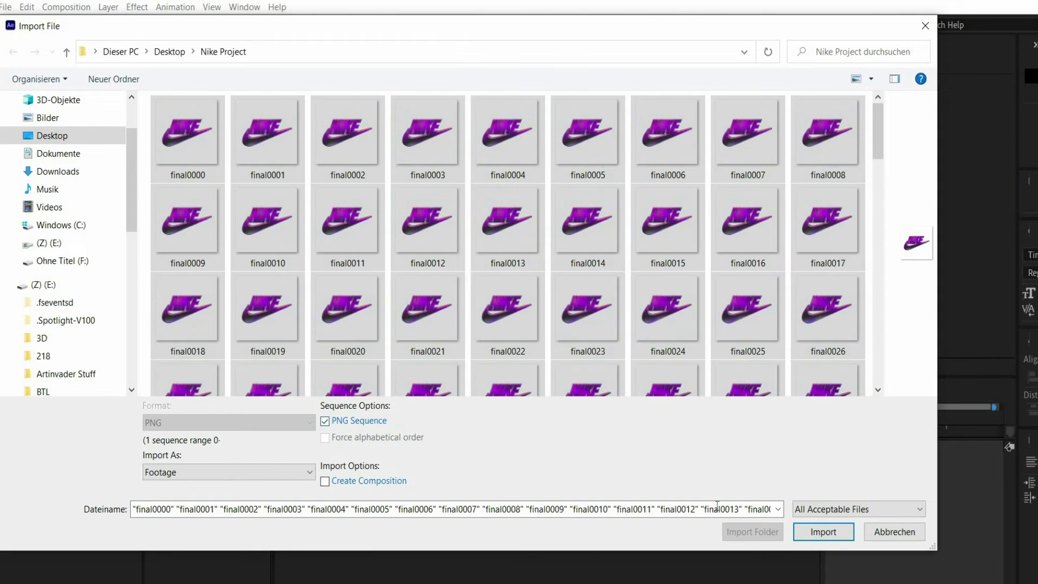
left_click(823, 531)
- Create the 'final' composition from the footage and view it at 50%
left_click_drag(349, 470, 348, 470)
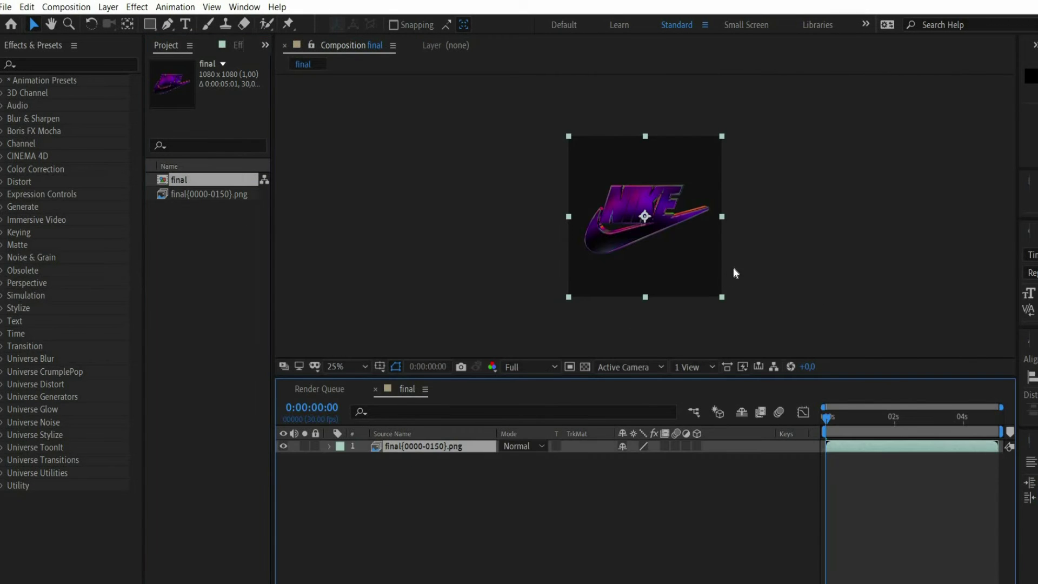
key("period")
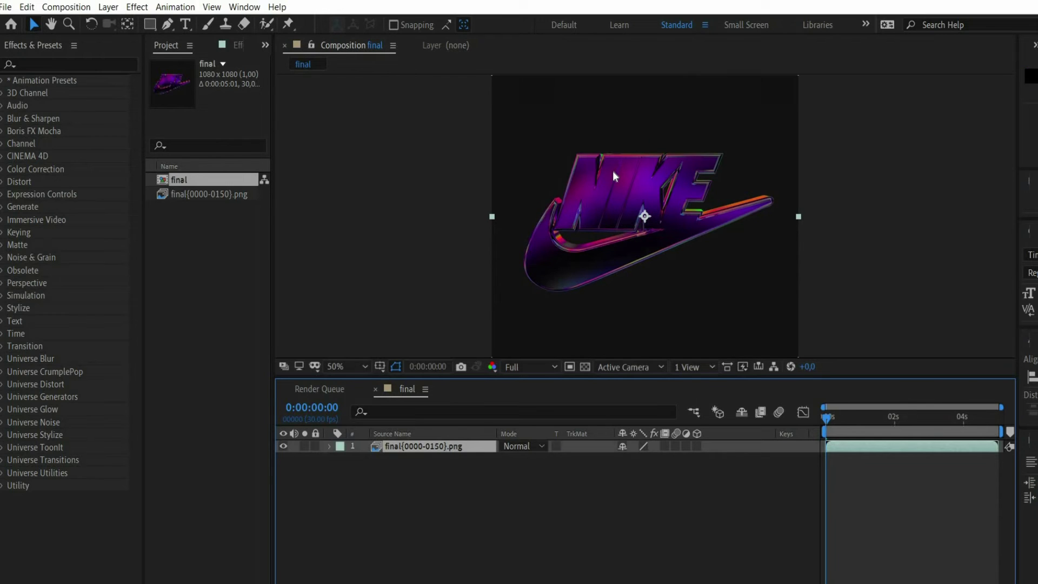
left_click(106, 71)
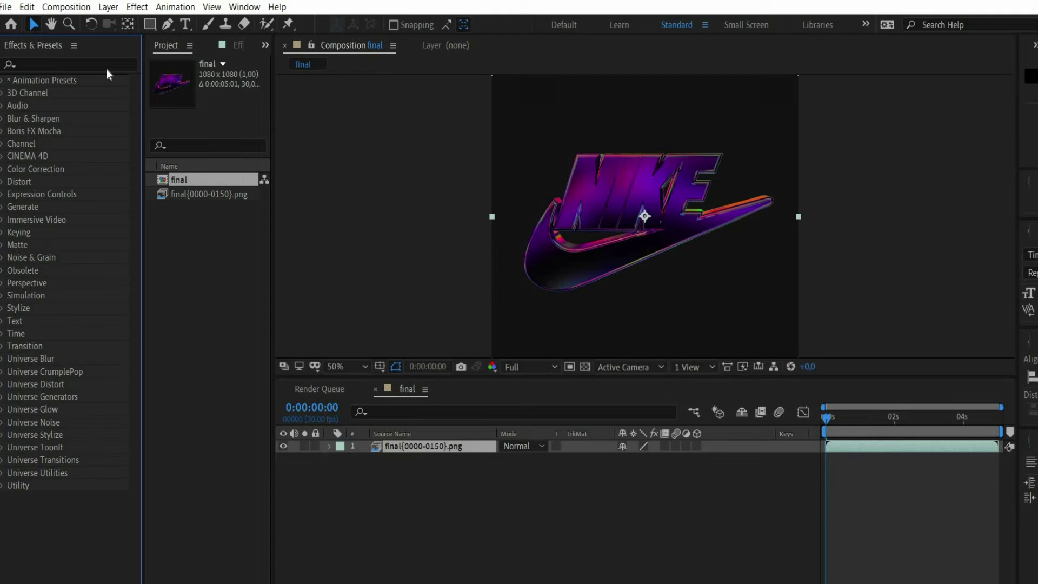
- Apply Color and Gamma Conversion to the logo layer, set to Linear to sRGB
left_click(106, 65)
type("color")
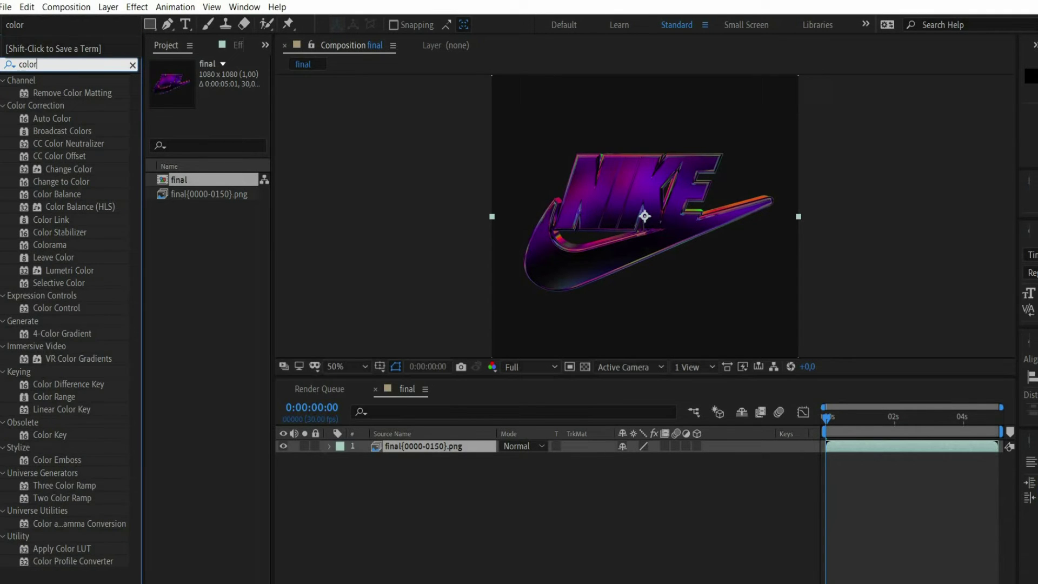
type(" and")
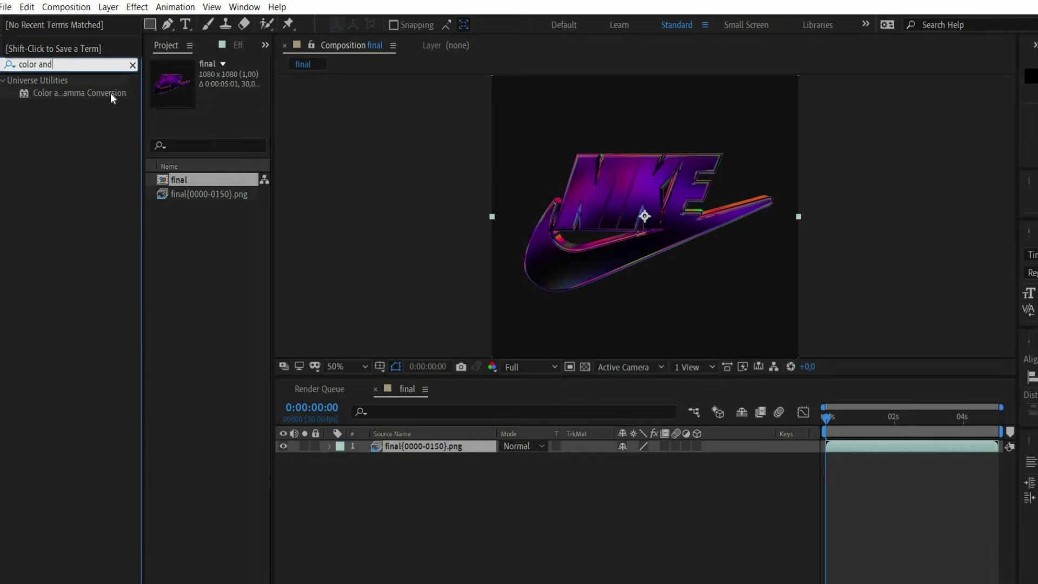
double_click(110, 93)
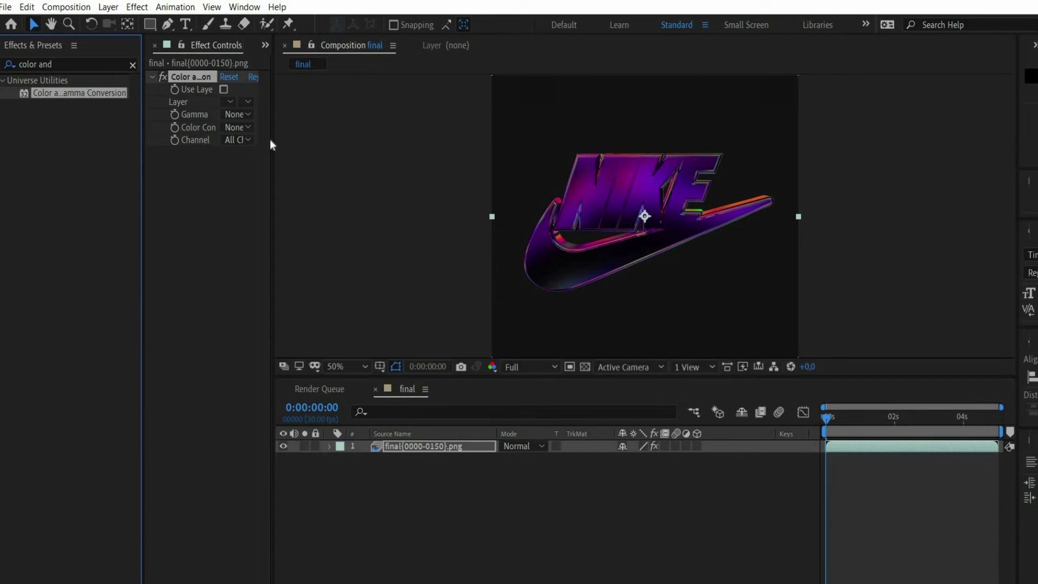
left_click_drag(271, 139, 281, 138)
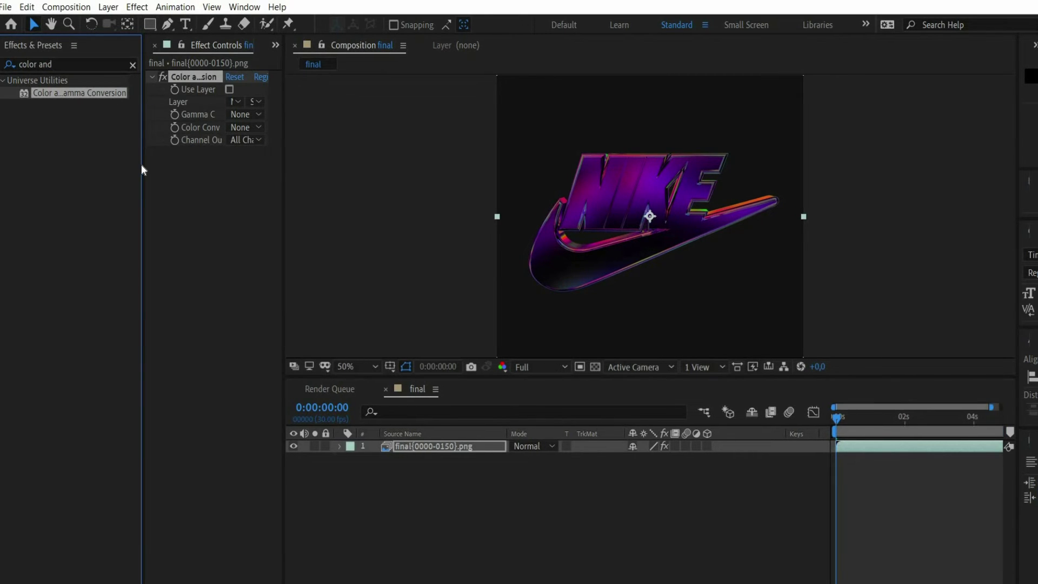
left_click_drag(141, 165, 98, 162)
left_click(234, 113)
left_click(242, 158)
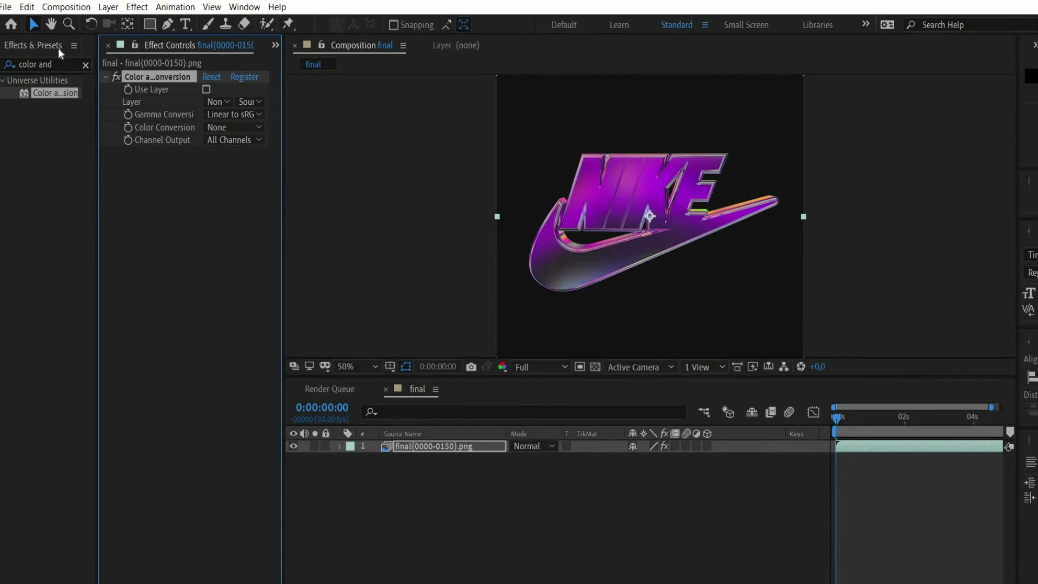
- Add Hue/Saturation with Master Saturation set to 30
left_click(59, 63)
type("hue")
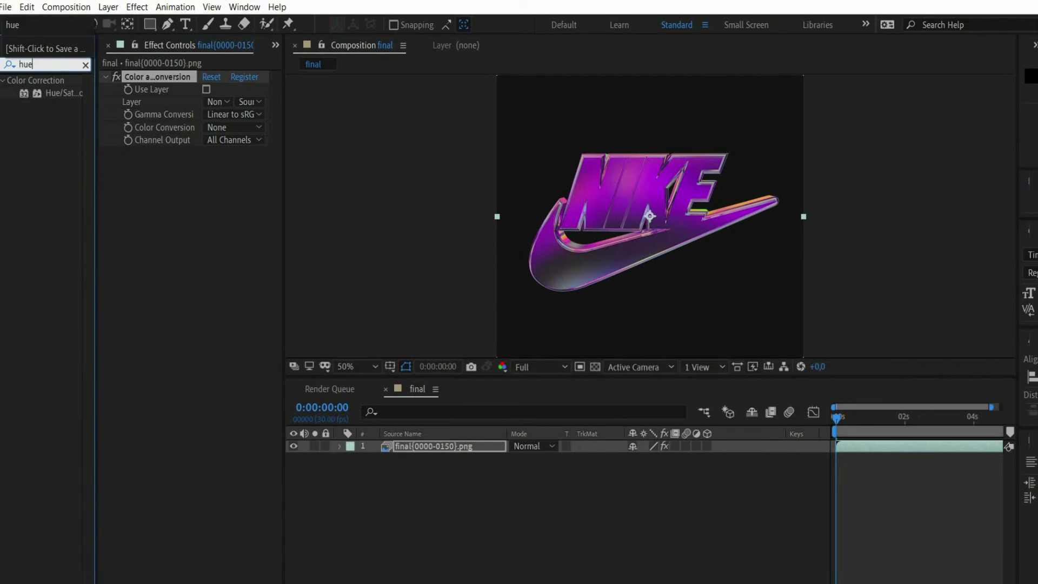
double_click(58, 93)
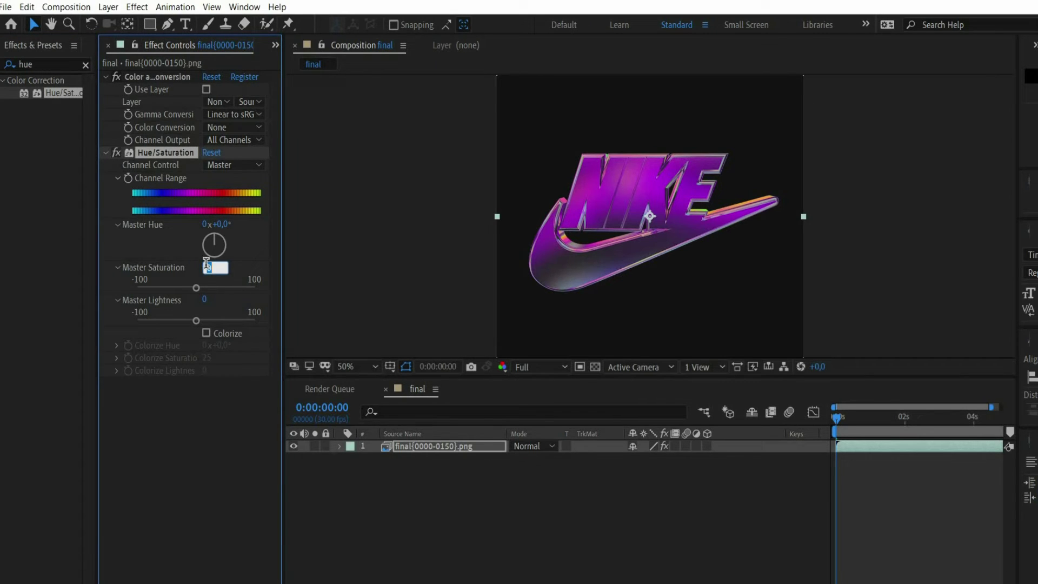
type("30")
key("Return")
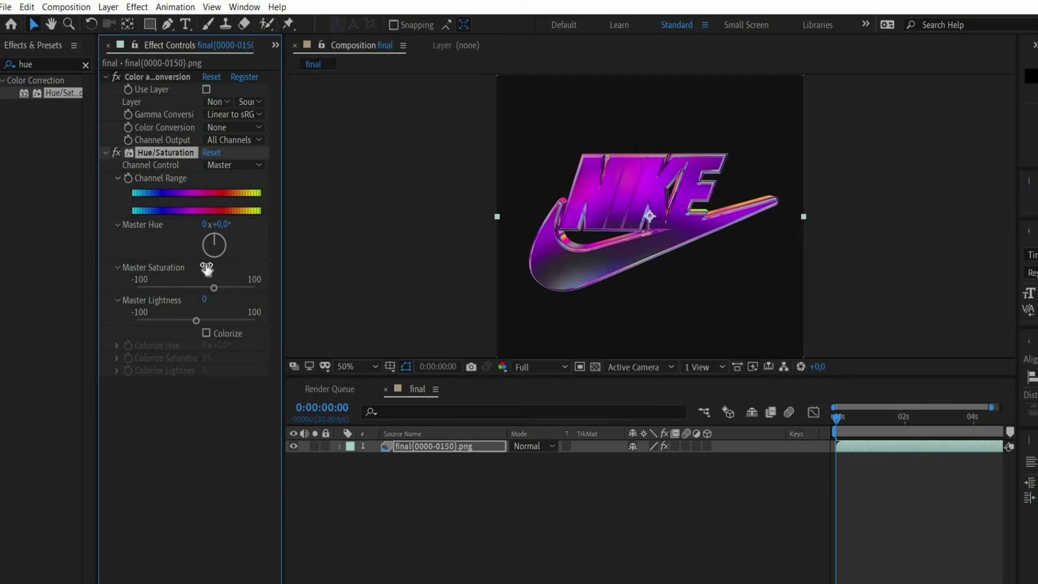
- Duplicate the logo layer, set the top copy to Multiply at 30% opacity, and select the lower layer
left_click(405, 446)
key("ctrl+d")
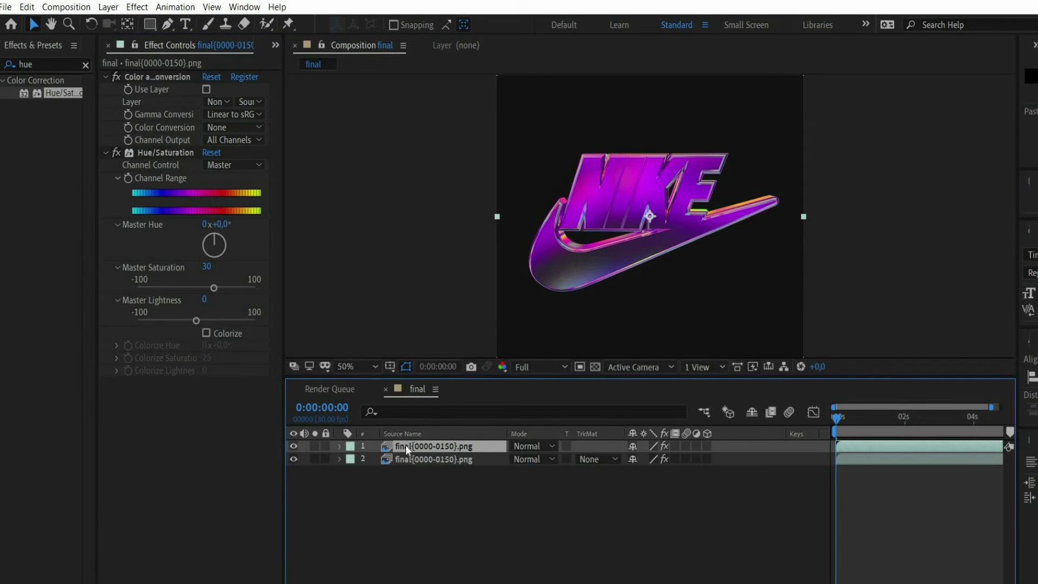
left_click(533, 444)
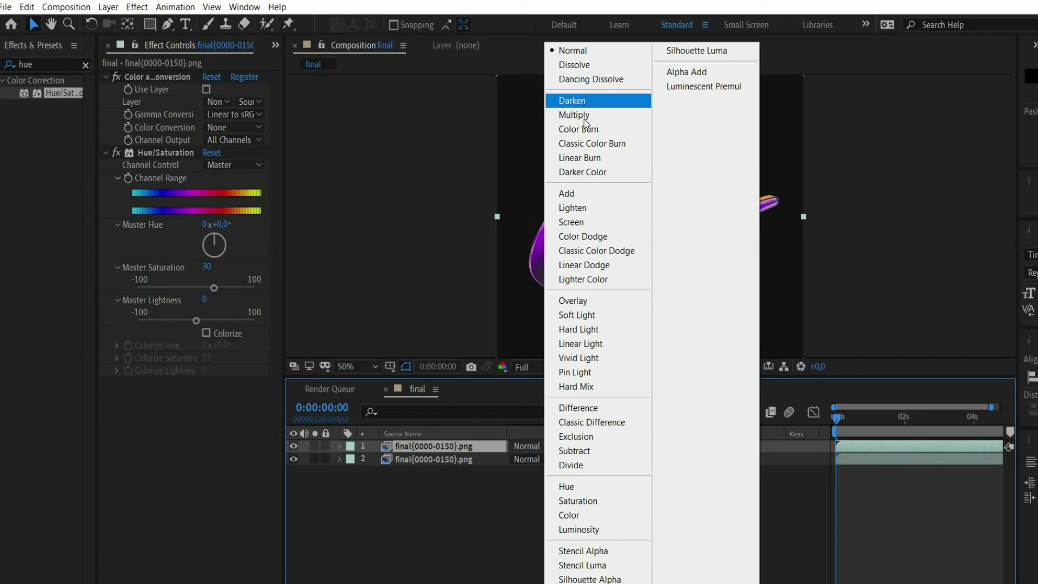
key("Return")
key("t")
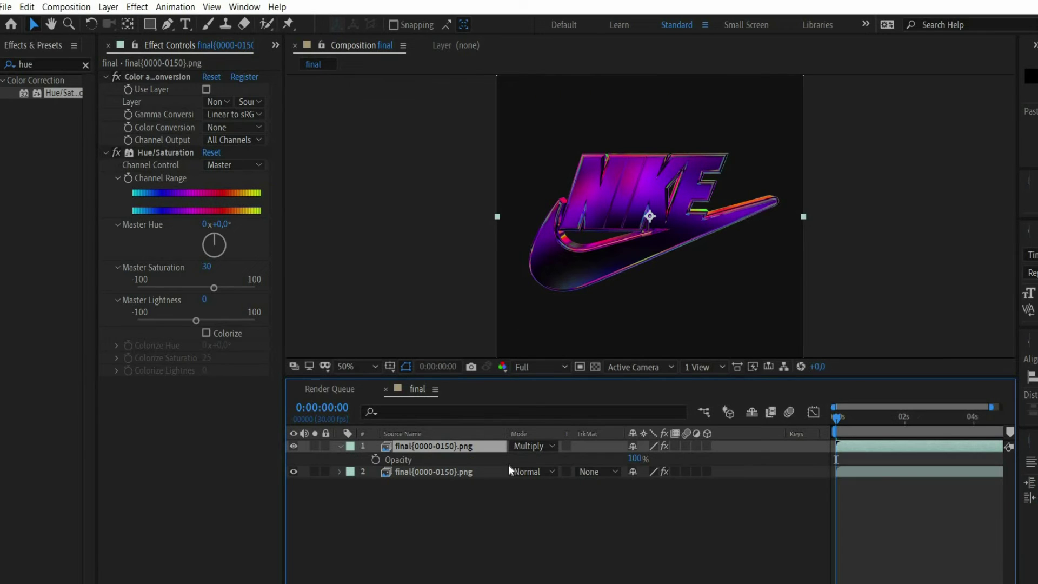
left_click(641, 459)
type("30")
key("Return")
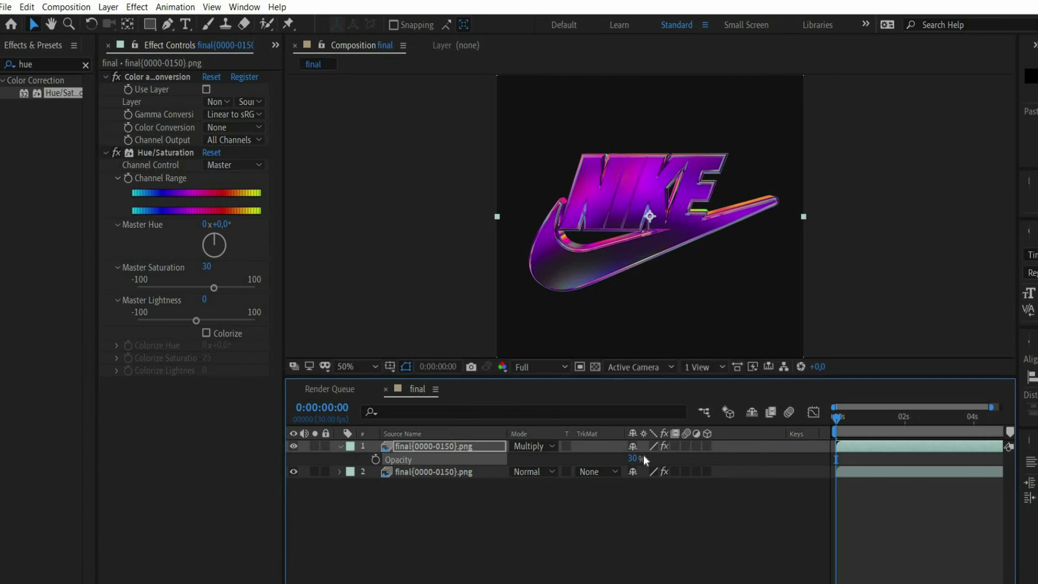
left_click(414, 472)
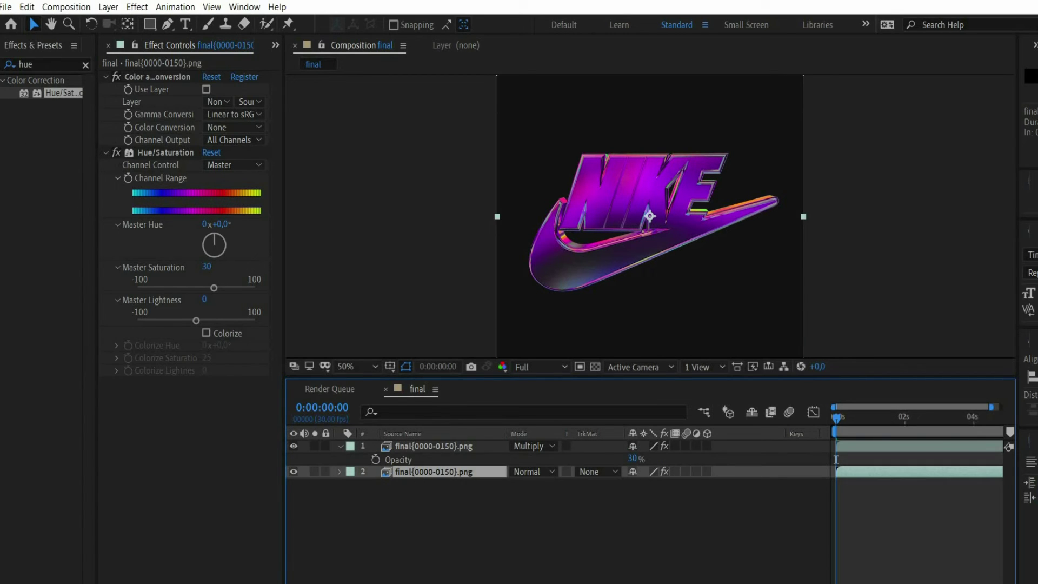
- Apply Echo with 3 echoes, 0,75 decay and the Maximum operator, then preview the trail
type("echo")
double_click(51, 91)
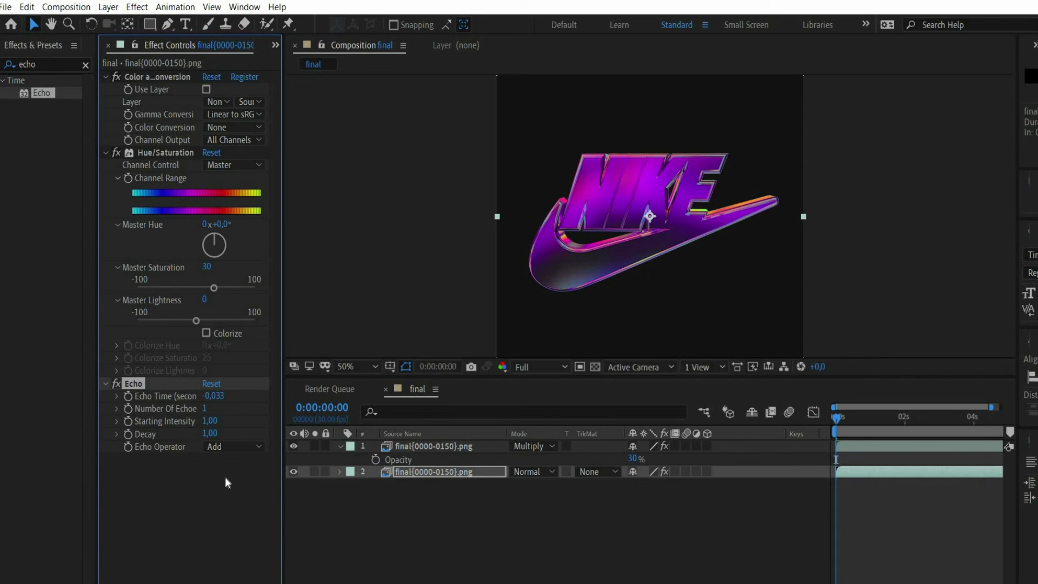
left_click(204, 408)
type("3")
key("Return")
left_click(208, 434)
type("0,75")
key("Return")
left_click(223, 446)
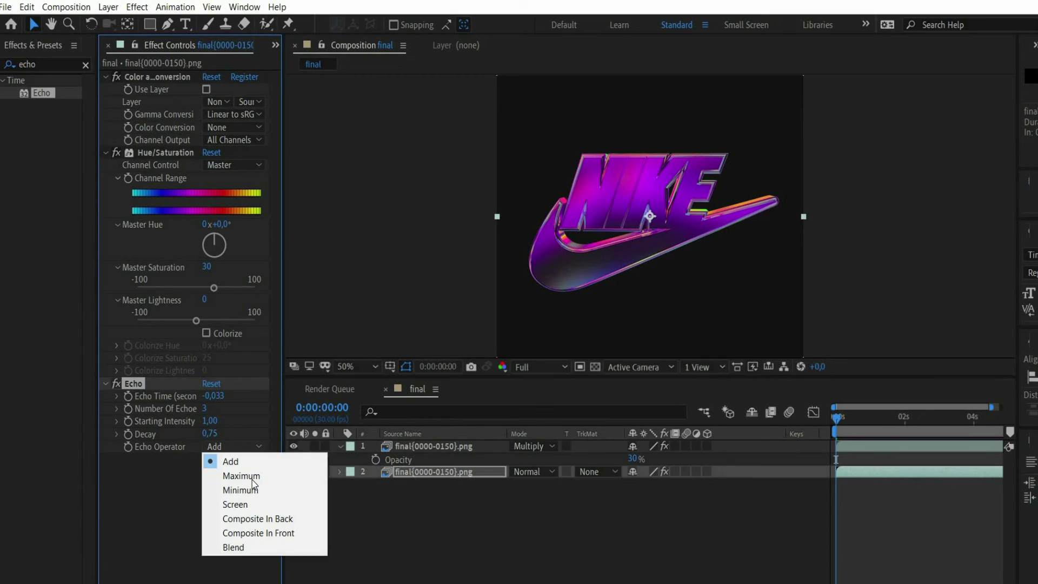
left_click(251, 476)
key("space")
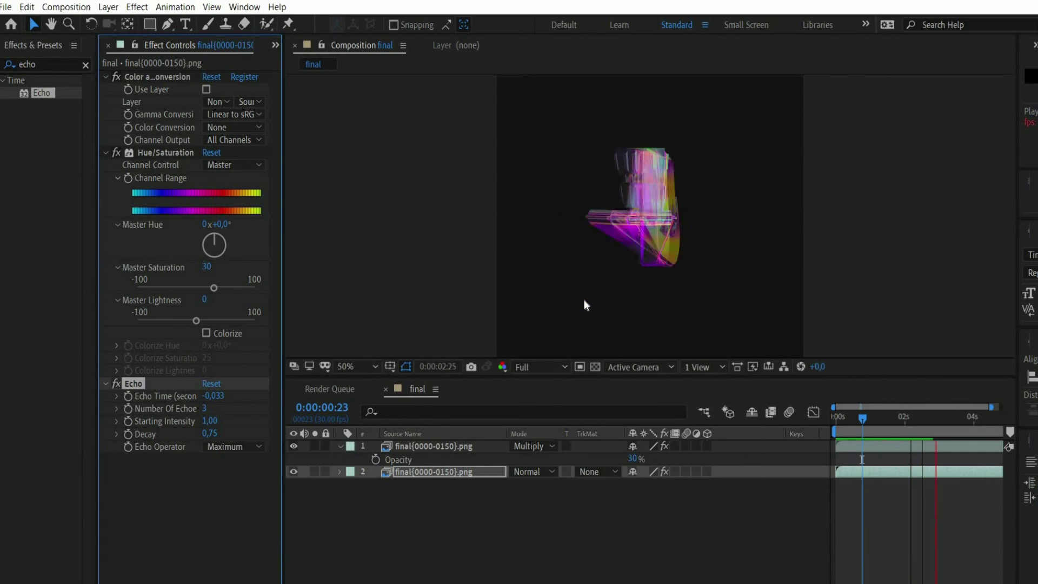
- Apply Edge Glow to the lower logo layer, colorized with a purple tint sampled from the logo
left_click(46, 64)
type("e")
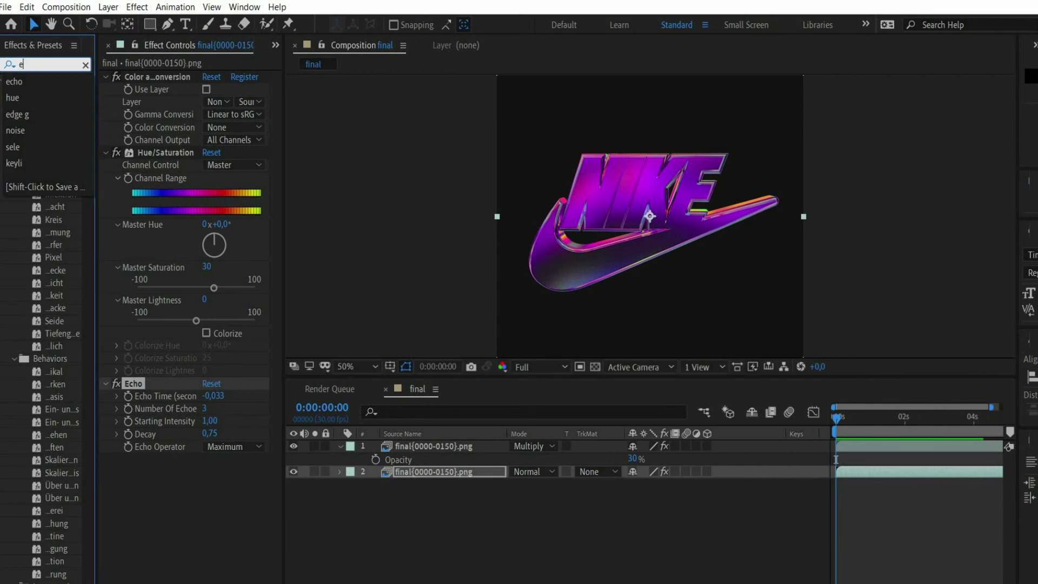
type("dge")
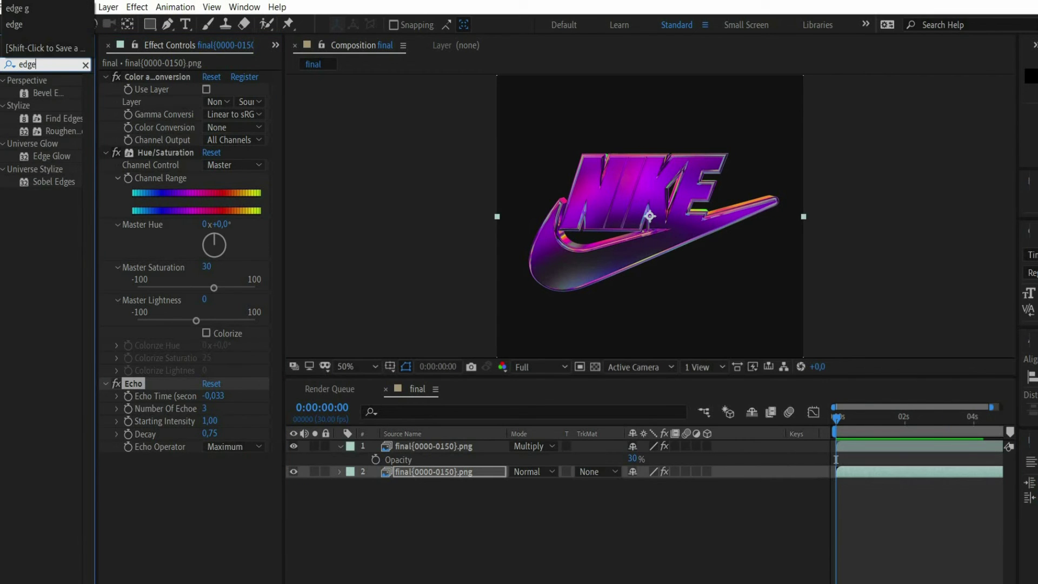
double_click(59, 156)
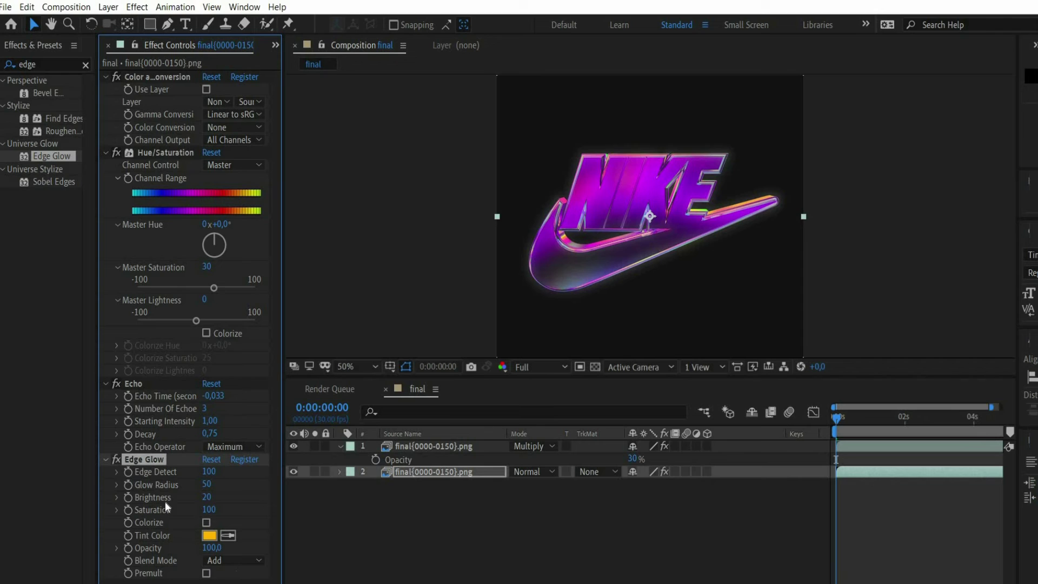
left_click(206, 523)
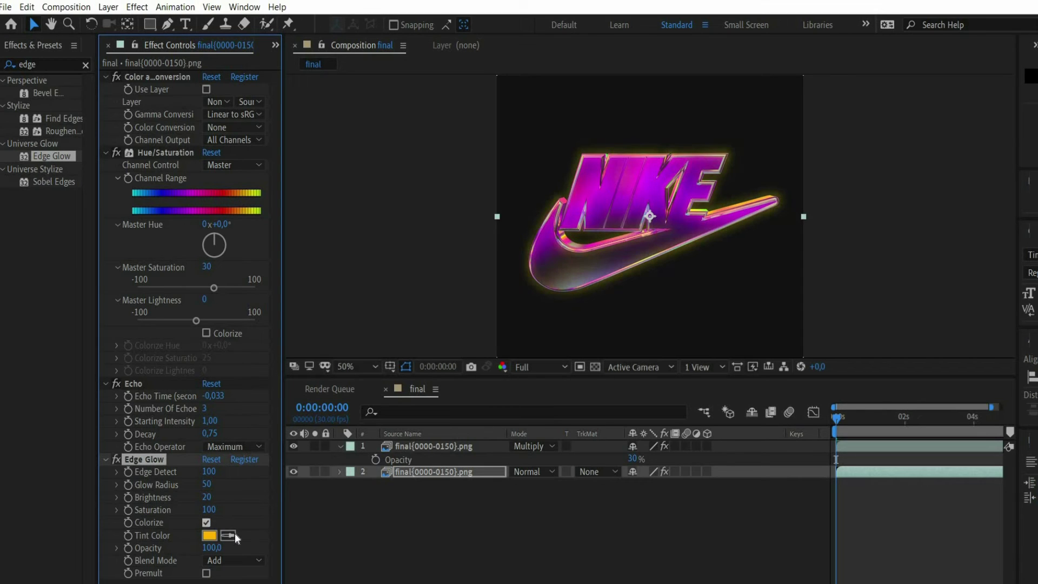
left_click(227, 535)
left_click(562, 245)
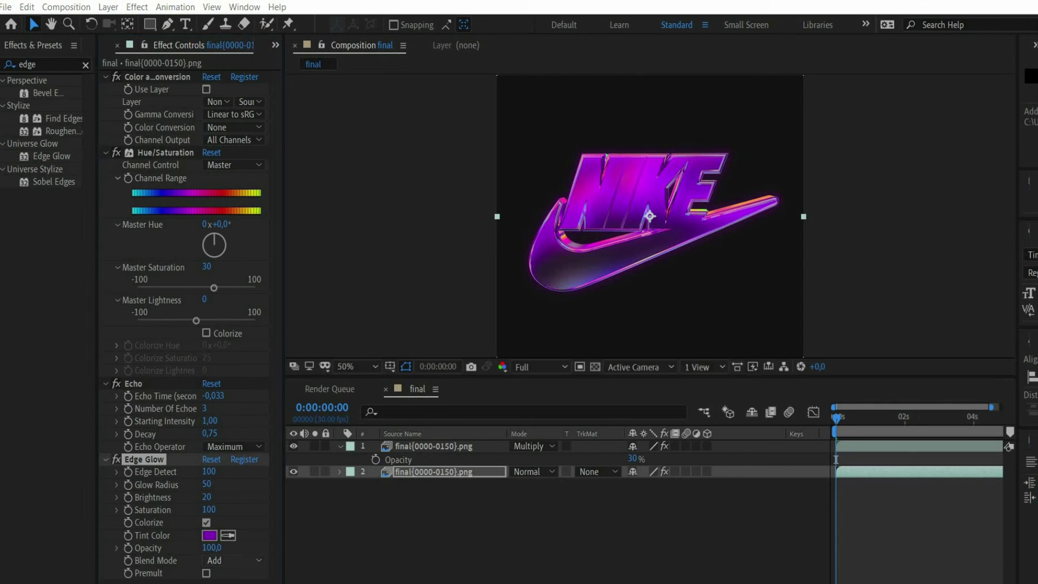
- Preview the Video Sterne.mp4 starfield clip and place it into the composition
left_click(563, 520)
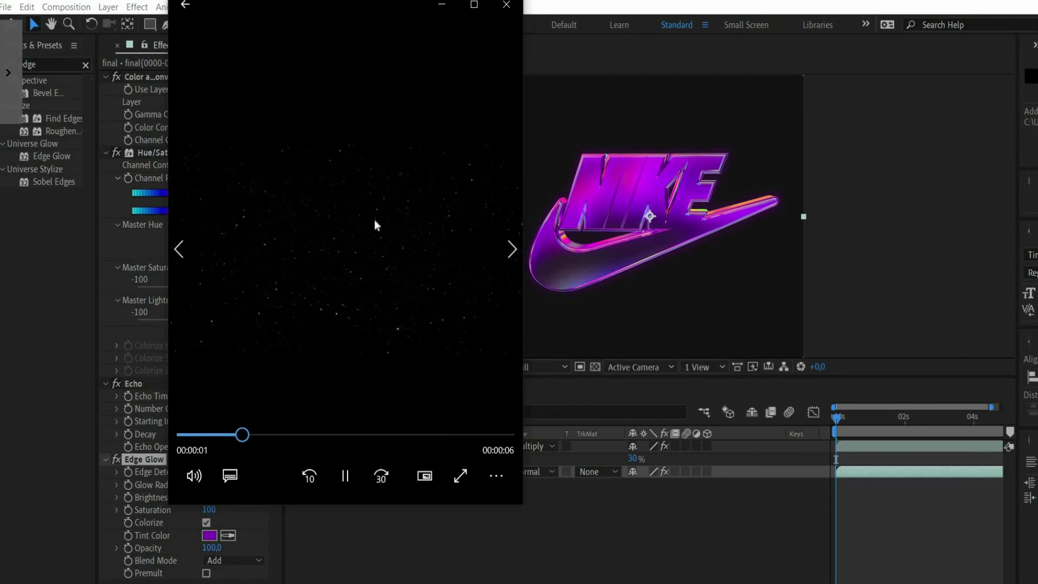
key("space")
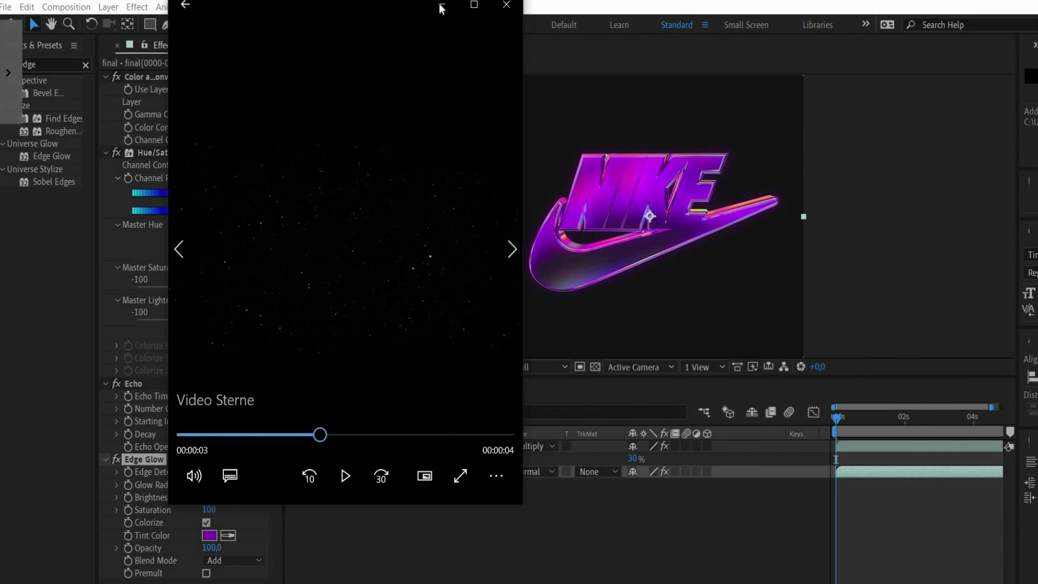
left_click(506, 4)
key("ctrl+0")
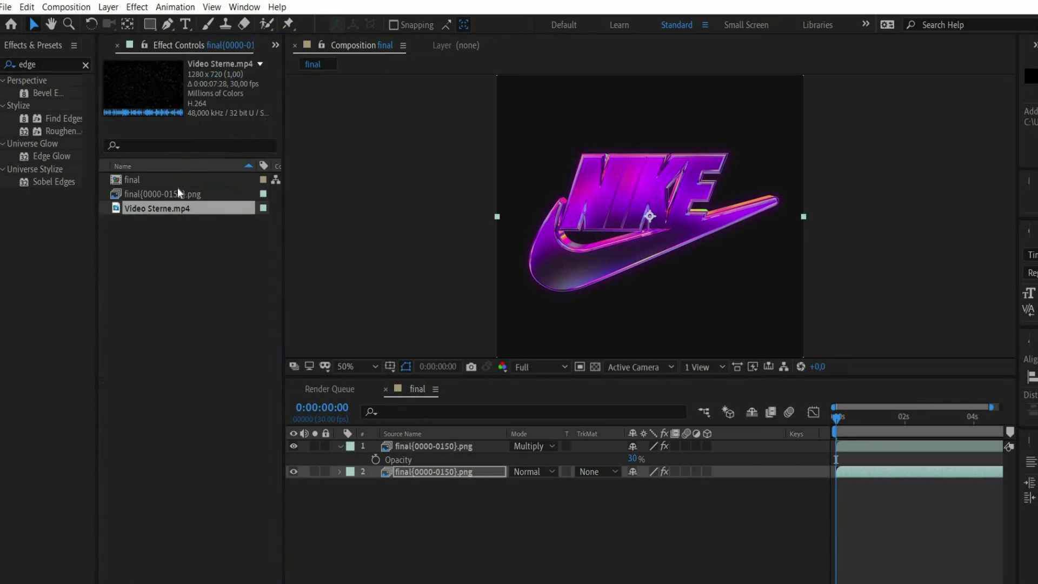
left_click_drag(147, 209, 411, 442)
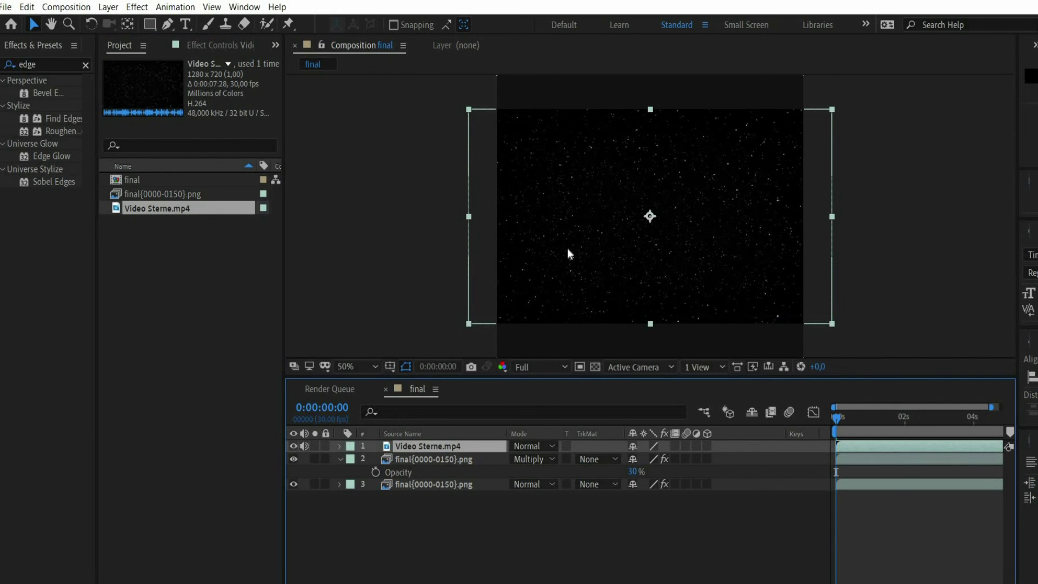
- Duplicate the bottom logo layer to the top, and set the starfield to Alpha Matte and Add mode
left_click(410, 484)
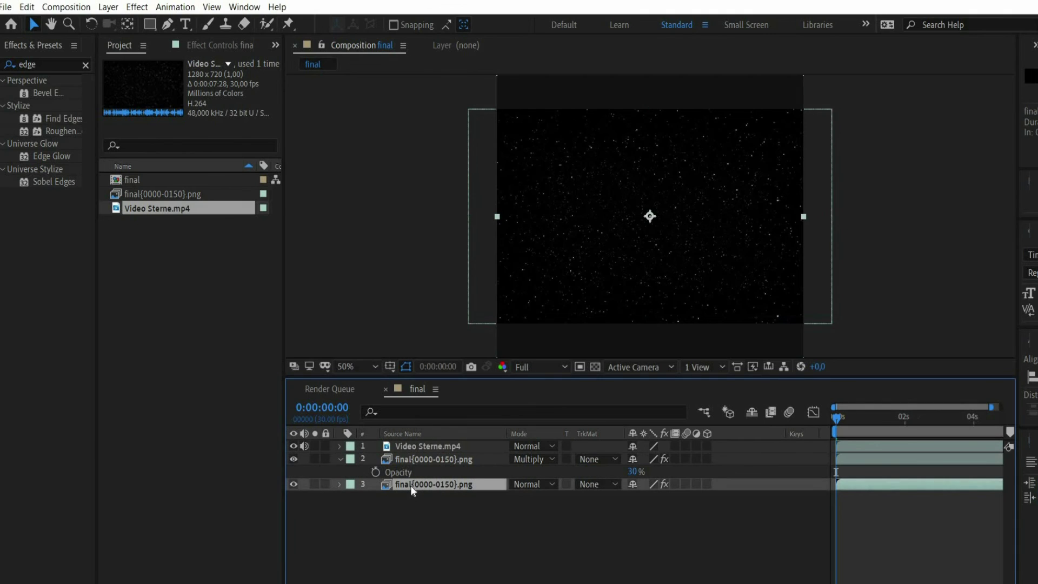
key("ctrl+d")
left_click_drag(411, 484, 418, 440)
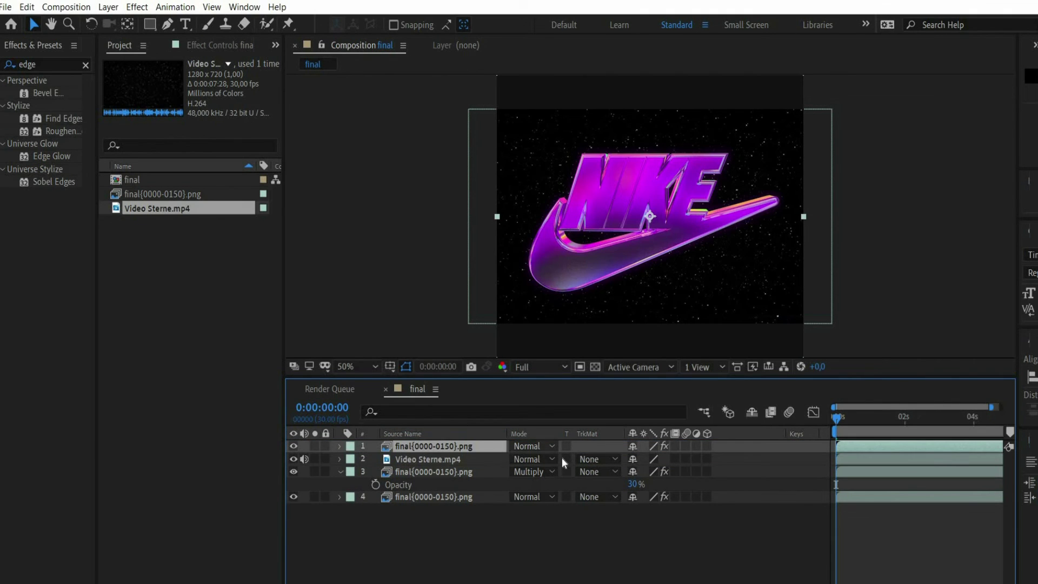
left_click(581, 459)
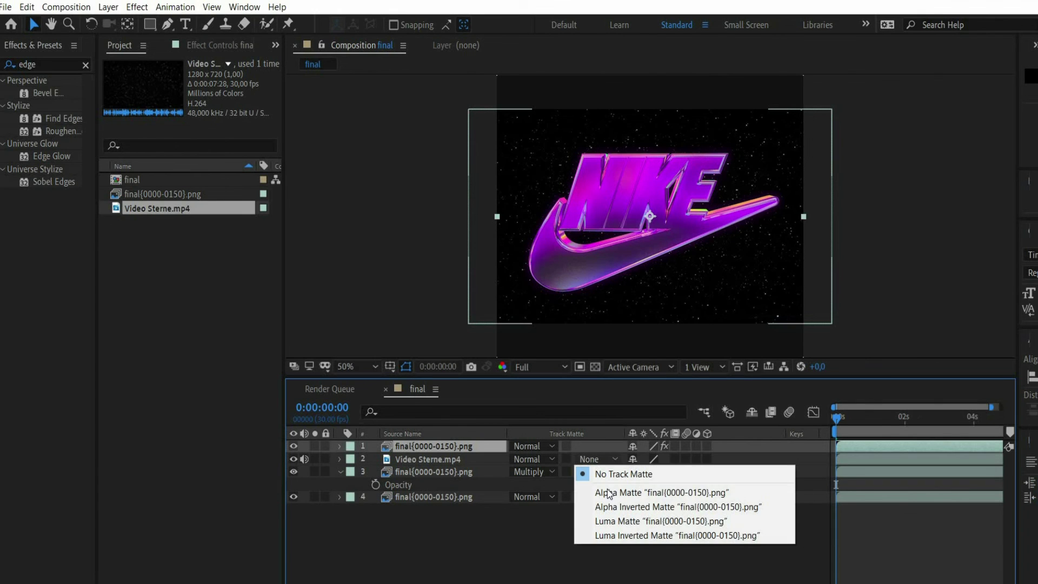
left_click(609, 493)
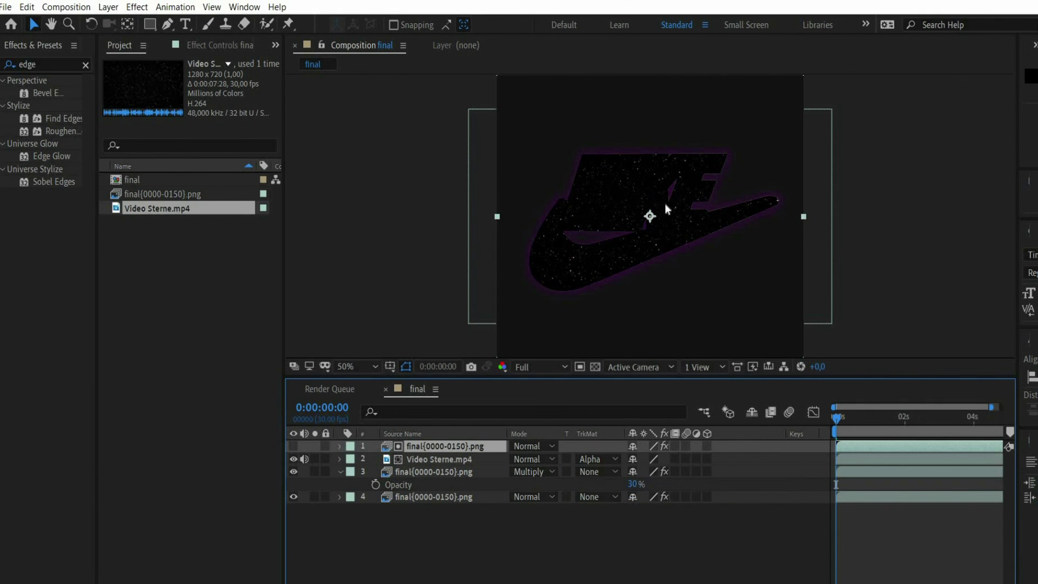
left_click(532, 458)
left_click(576, 194)
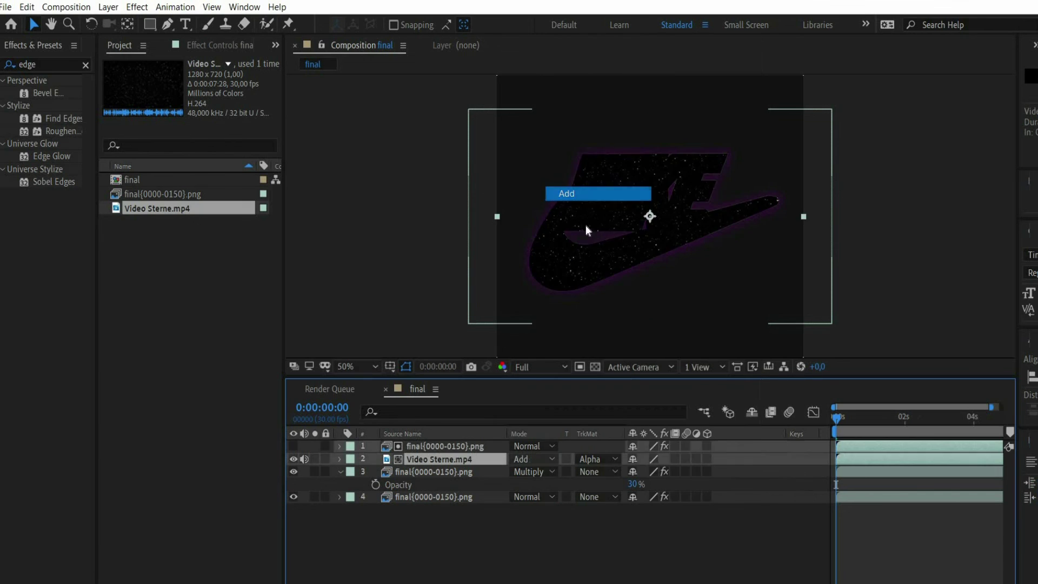